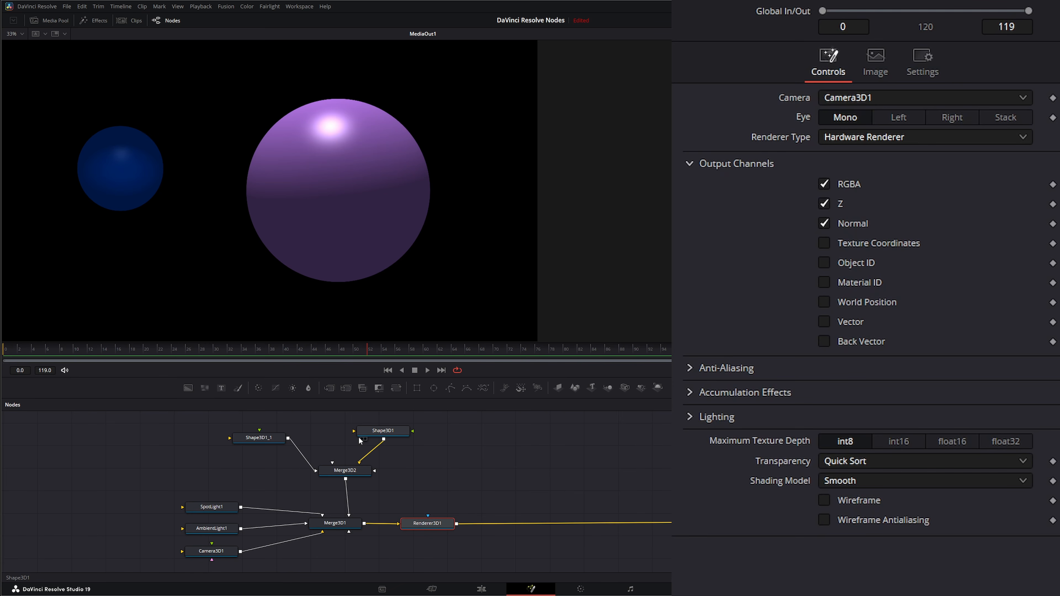
# Add a Shader node and insert it on the connection after Renderer3D1
pyautogui.click(537, 487)
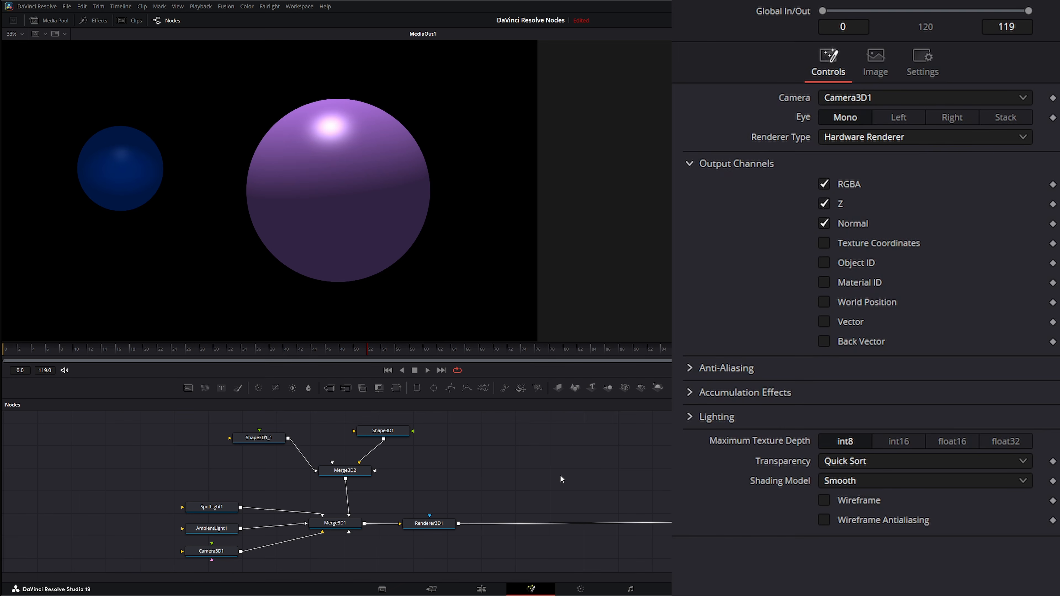
pyautogui.hotkey('shift', 'space')
pyautogui.write('sha')
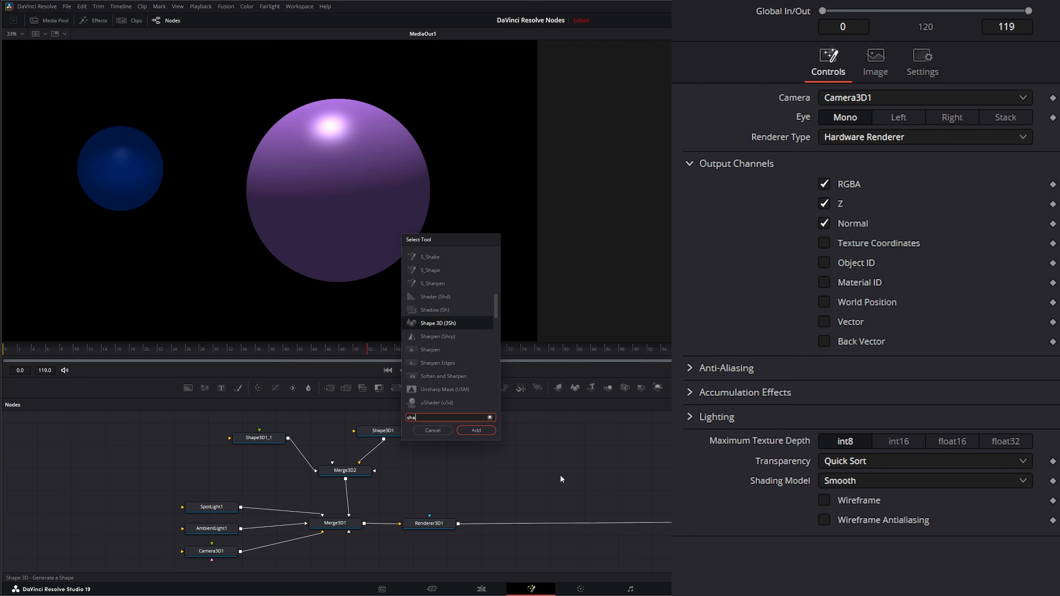
pyautogui.write('d')
pyautogui.press('Return')
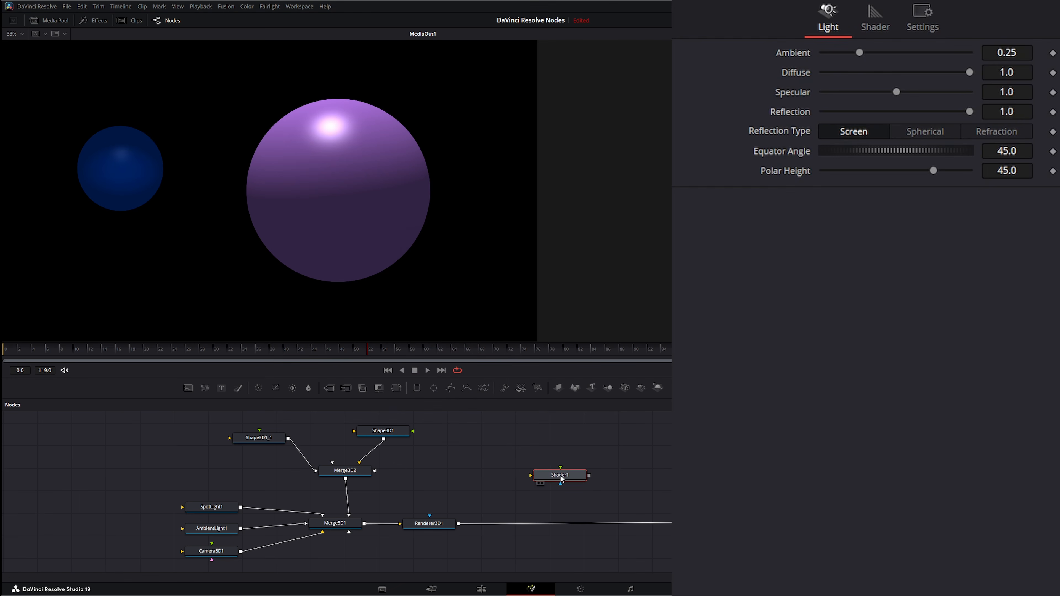
pyautogui.moveTo(561, 479)
pyautogui.mouseDown()
pyautogui.moveTo(583, 508)
pyautogui.moveTo(568, 527)
pyautogui.mouseUp()
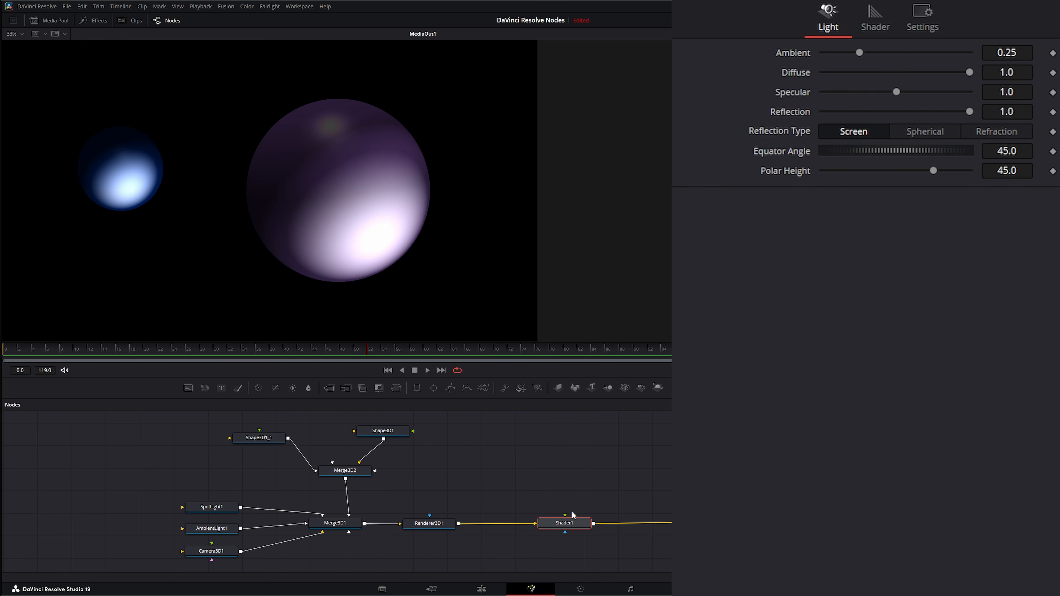
# Display Shader1's output in the viewer and keep the node selected
pyautogui.moveTo(564, 515); pyautogui.dragTo(560, 452)
pyautogui.moveTo(565, 532); pyautogui.dragTo(554, 549)
pyautogui.moveTo(564, 523); pyautogui.dragTo(460, 331)
pyautogui.click(562, 524)
# Disconnect SpotLight1 and AmbientLight1 from Merge3D1 to compare the shading, and reconnect both lights
pyautogui.moveTo(323, 514); pyautogui.dragTo(287, 523)
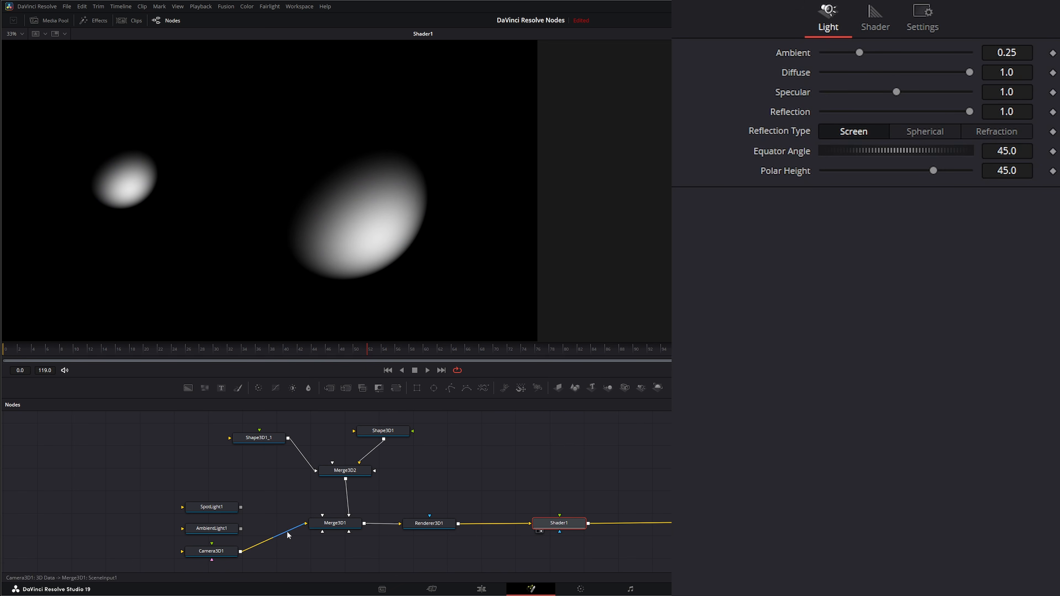
pyautogui.moveTo(564, 529)
pyautogui.mouseDown()
pyautogui.moveTo(563, 507)
pyautogui.moveTo(549, 532)
pyautogui.moveTo(557, 514)
pyautogui.moveTo(571, 535)
pyautogui.moveTo(549, 529)
pyautogui.moveTo(566, 515)
pyautogui.moveTo(563, 529)
pyautogui.moveTo(555, 521)
pyautogui.moveTo(566, 530)
pyautogui.mouseUp()
pyautogui.moveTo(241, 507); pyautogui.dragTo(310, 523)
pyautogui.moveTo(241, 527); pyautogui.dragTo(308, 523)
# Lower the light intensity to about 0.193 on SpotLight1 and about 0.182 on AmbientLight1
pyautogui.click(213, 507)
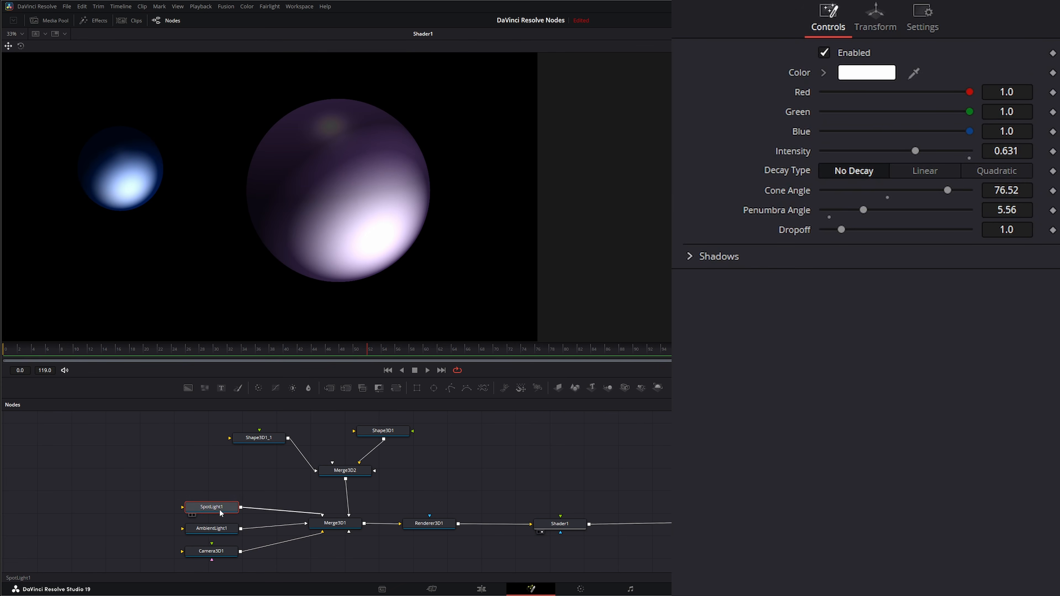
pyautogui.moveTo(214, 508); pyautogui.dragTo(213, 506)
pyautogui.moveTo(916, 151); pyautogui.dragTo(853, 152)
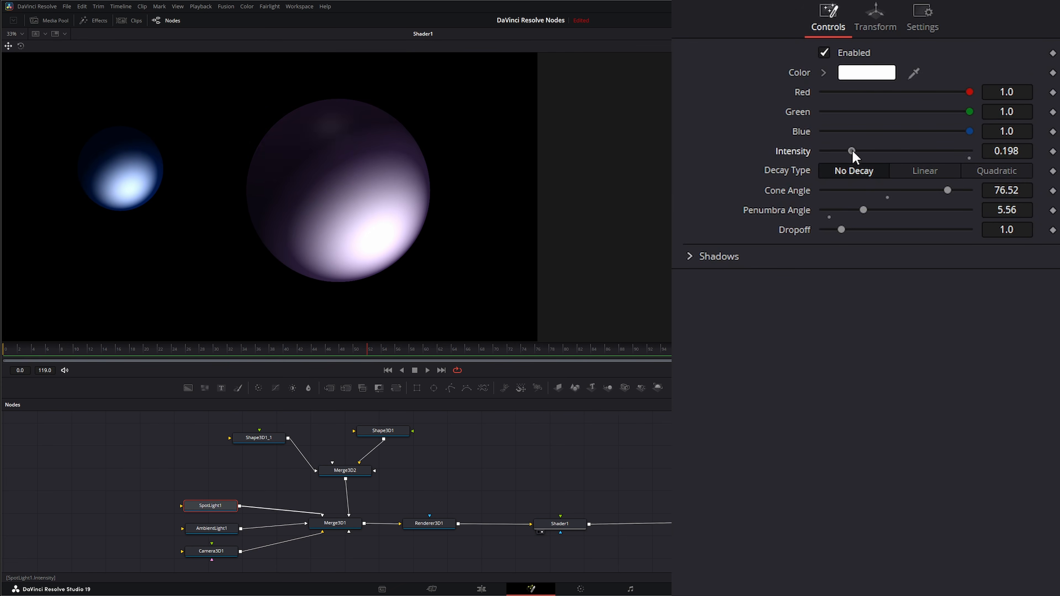
pyautogui.click(215, 530)
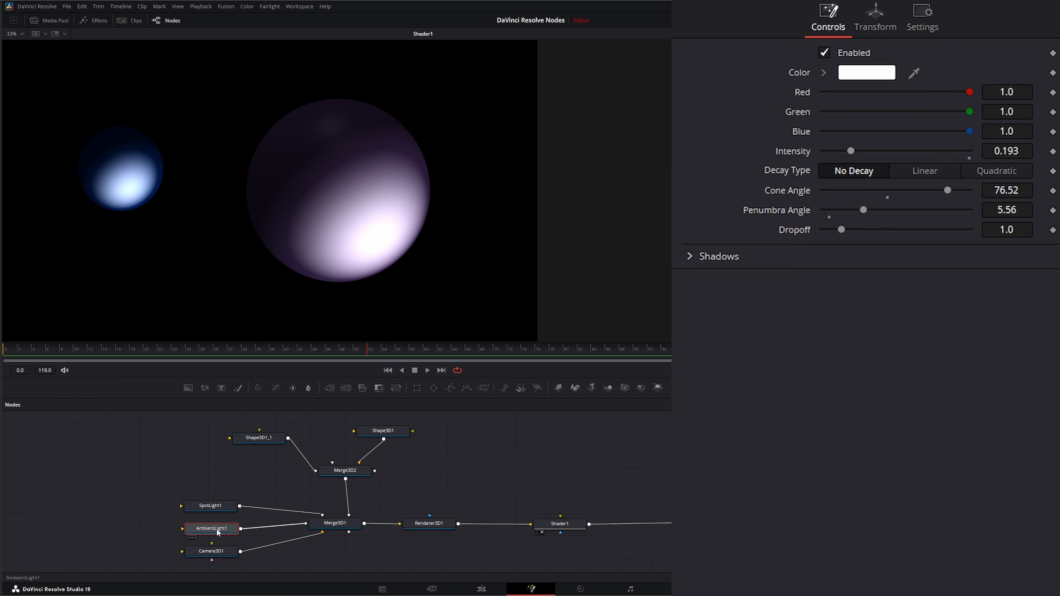
pyautogui.moveTo(873, 150); pyautogui.dragTo(848, 150)
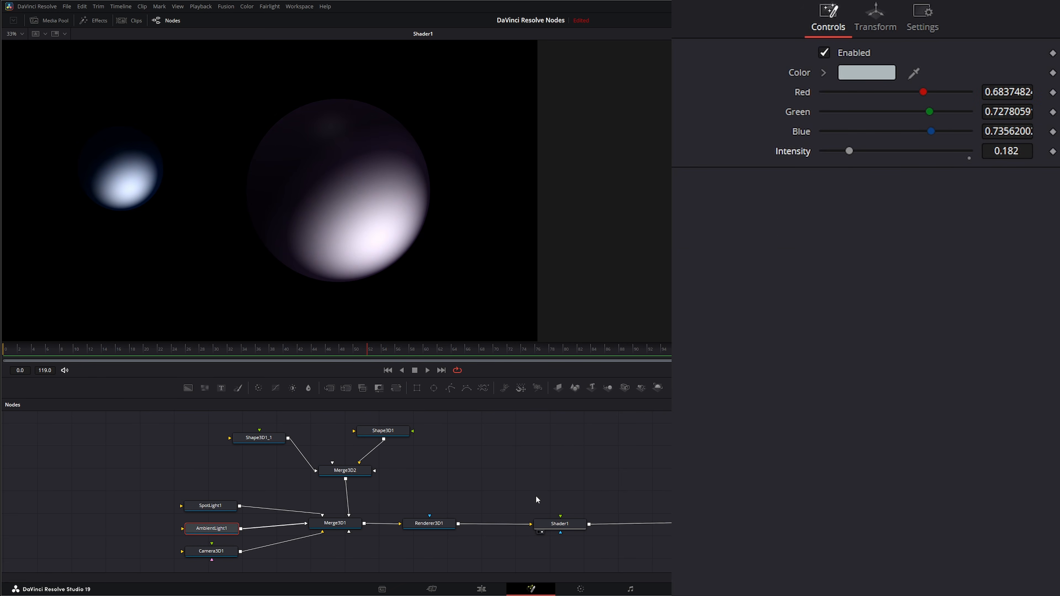
# Set Shader1's Ambient to about 0.807 and Specular to about 1.176, with Diffuse and Reflection at 1.0
pyautogui.moveTo(565, 528)
pyautogui.mouseDown()
pyautogui.moveTo(571, 500)
pyautogui.moveTo(567, 527)
pyautogui.mouseUp()
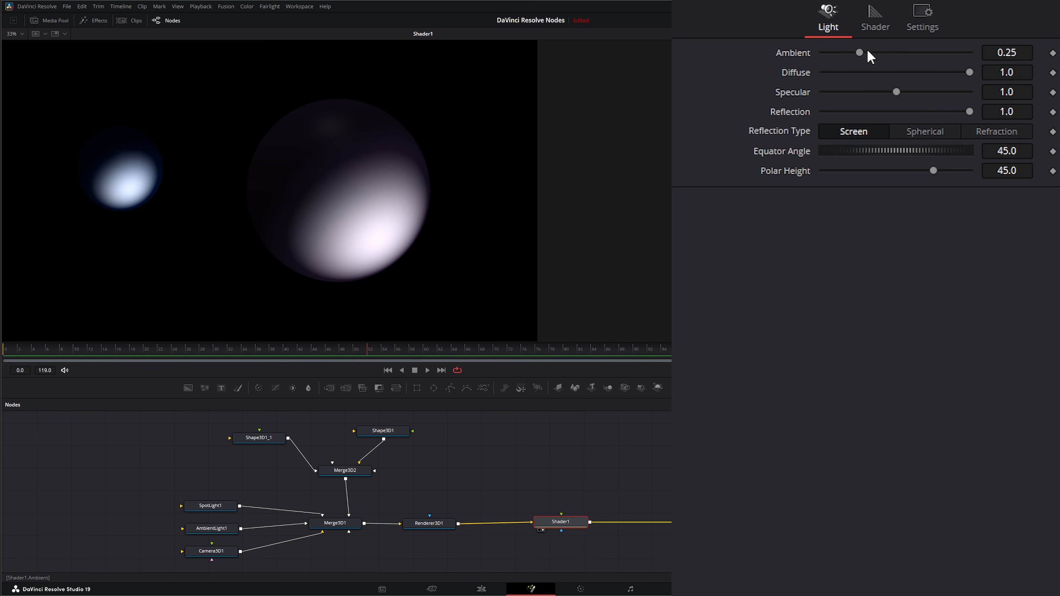
pyautogui.moveTo(860, 51); pyautogui.dragTo(933, 62)
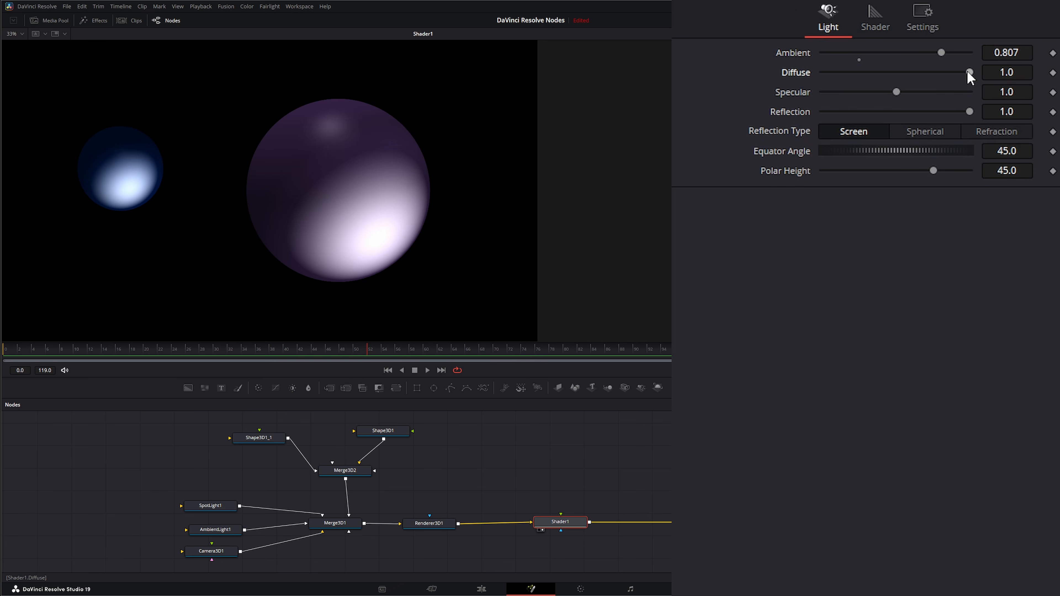
pyautogui.moveTo(969, 77)
pyautogui.mouseDown()
pyautogui.moveTo(765, 77)
pyautogui.moveTo(994, 74)
pyautogui.mouseUp()
pyautogui.moveTo(566, 521)
pyautogui.mouseDown()
pyautogui.moveTo(557, 527)
pyautogui.moveTo(574, 526)
pyautogui.moveTo(578, 487)
pyautogui.moveTo(541, 474)
pyautogui.moveTo(573, 530)
pyautogui.mouseUp()
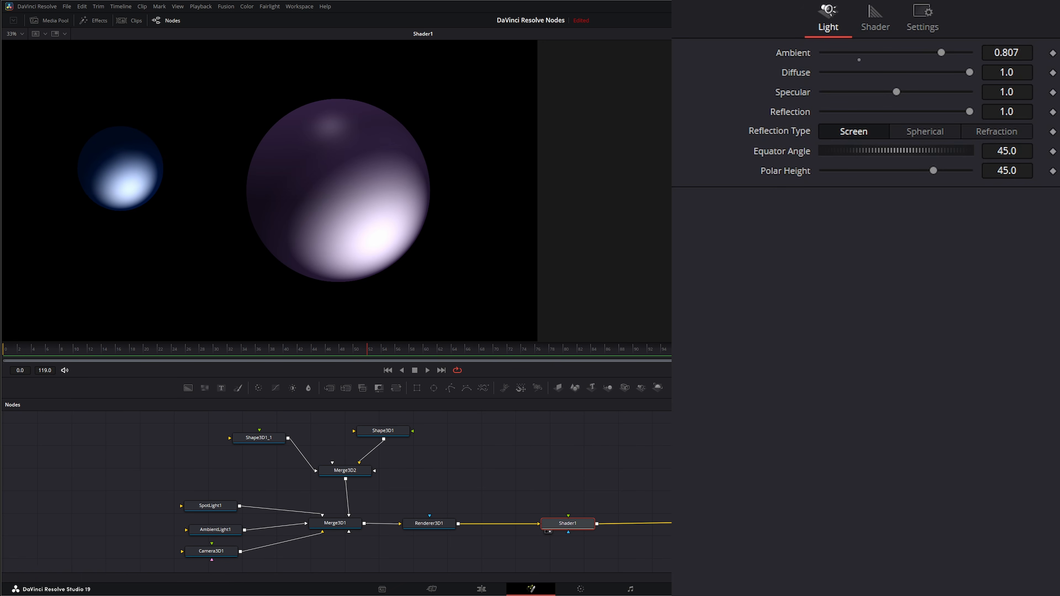
pyautogui.moveTo(899, 93); pyautogui.dragTo(860, 114)
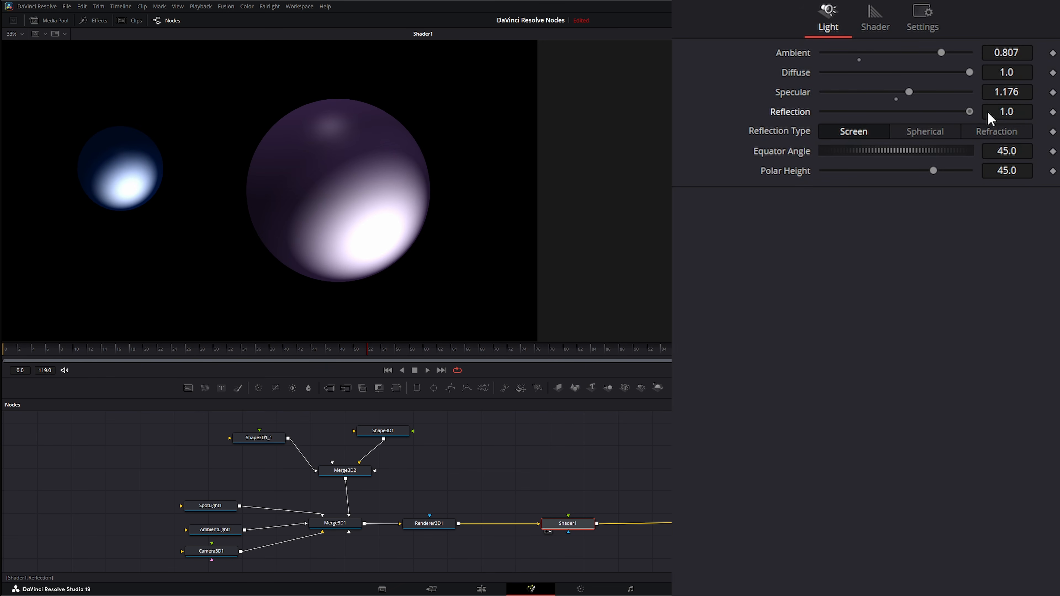
pyautogui.moveTo(935, 111); pyautogui.dragTo(971, 113)
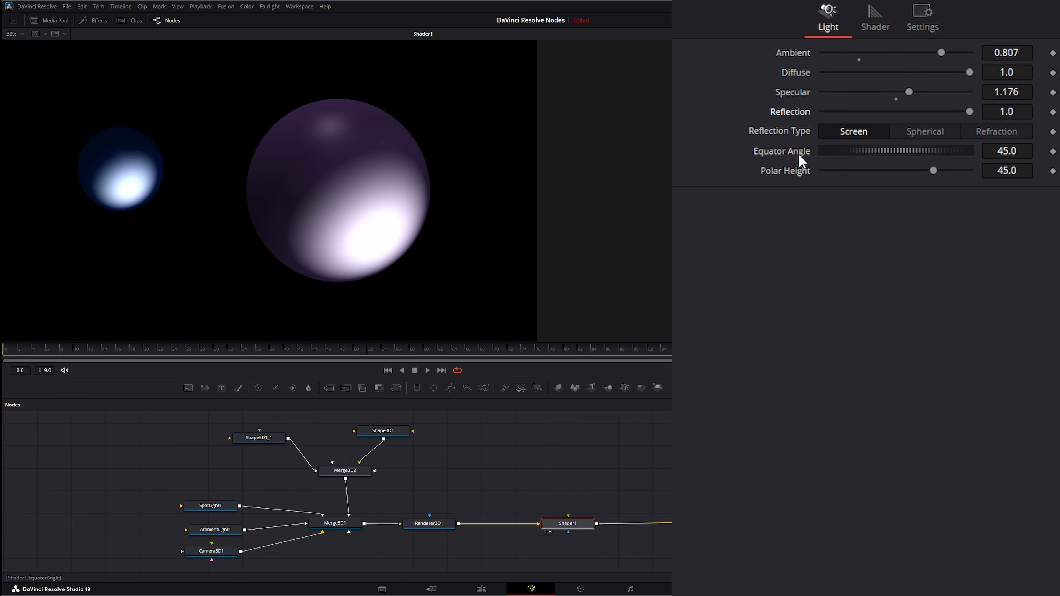
# Set Shader1's Equator Angle to about -82.2 and its Polar Height to about 23.2
pyautogui.moveTo(910, 150); pyautogui.dragTo(871, 152)
pyautogui.moveTo(933, 170); pyautogui.dragTo(911, 171)
pyautogui.moveTo(831, 171); pyautogui.dragTo(916, 171)
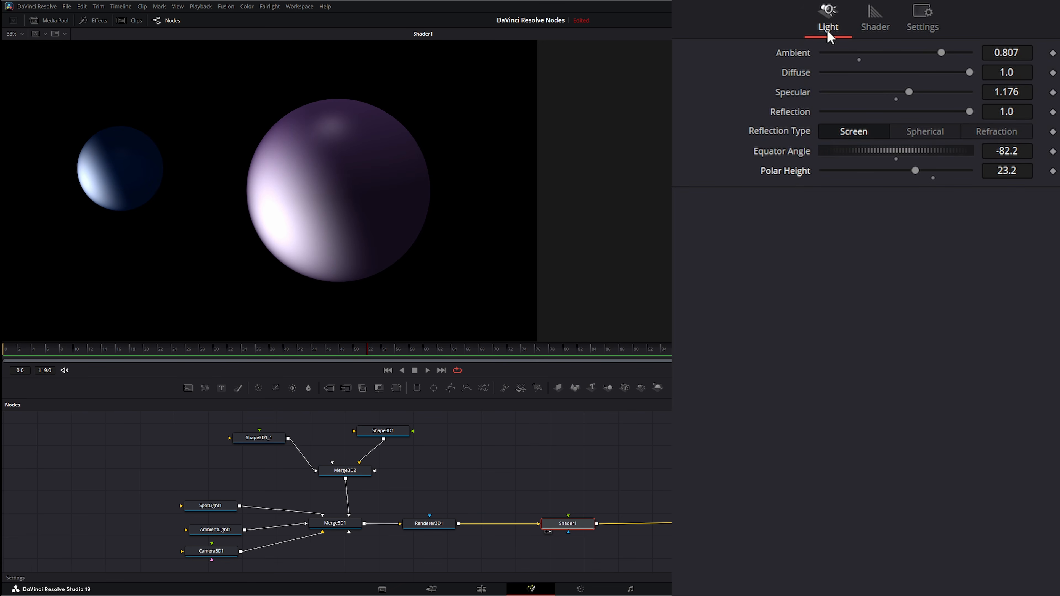
# Exclude the Diffuse curve from editing in Shader1 and set the Equator Angle to about -40.4
pyautogui.click(865, 14)
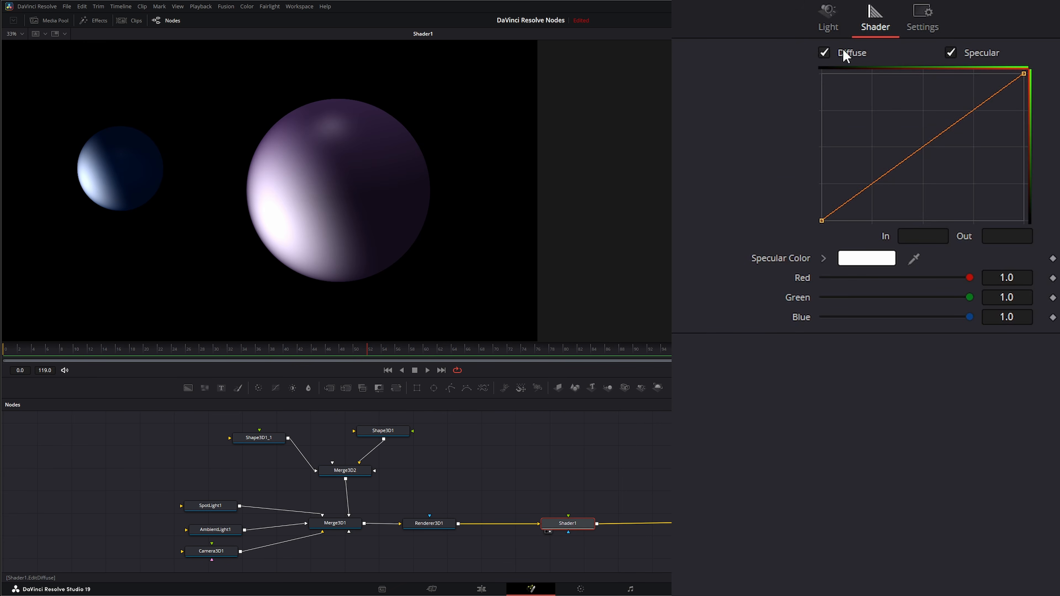
pyautogui.click(823, 52)
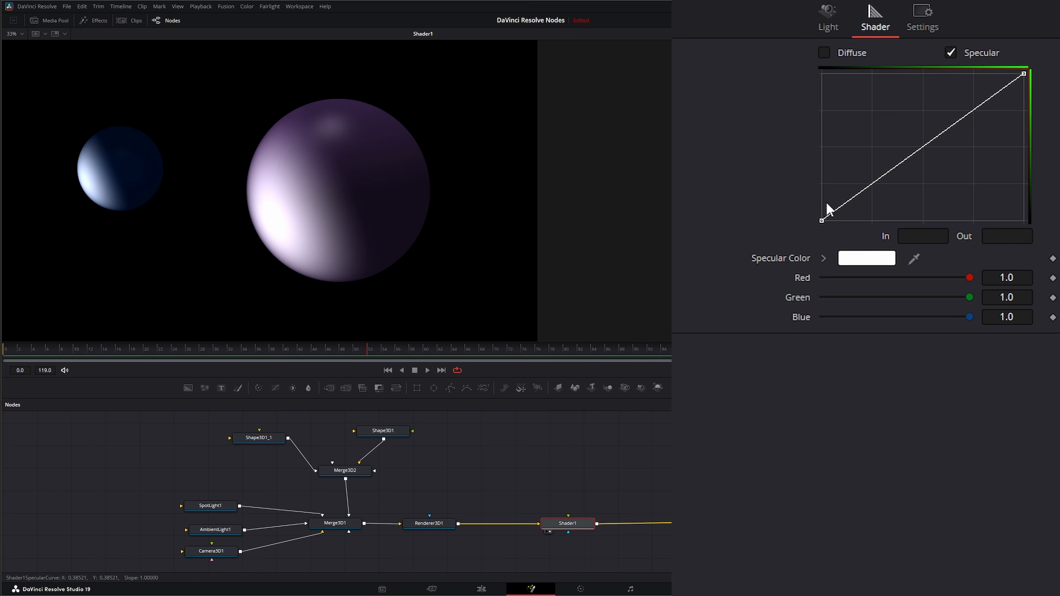
pyautogui.click(828, 14)
pyautogui.moveTo(892, 151); pyautogui.dragTo(901, 145)
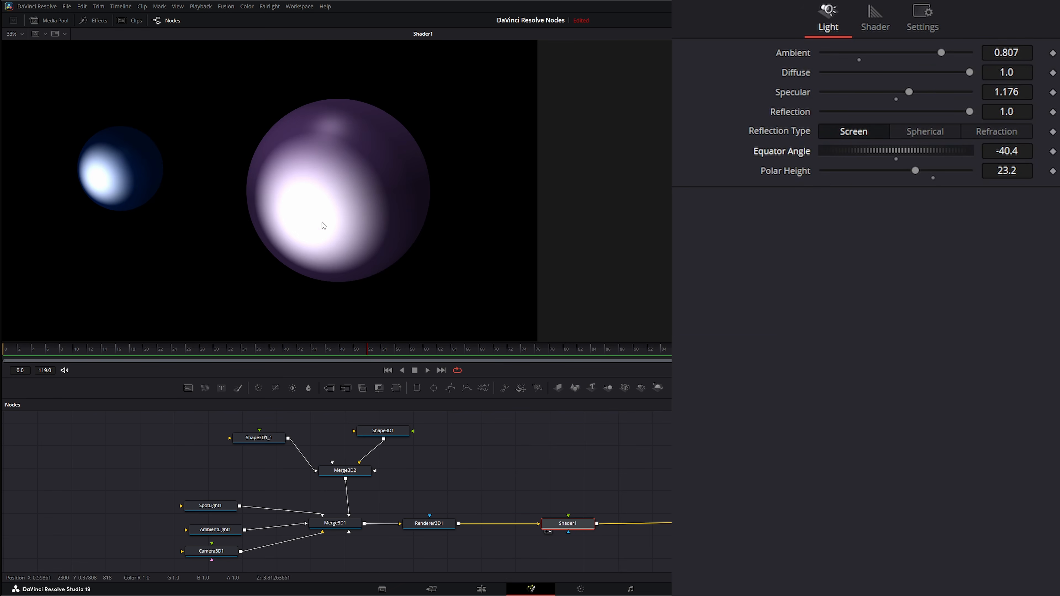
# Bend Shader1's Specular curve slightly below the diagonal by lowering its upper end and adding a middle point at about In 0.463, Out 0.404
pyautogui.click(874, 16)
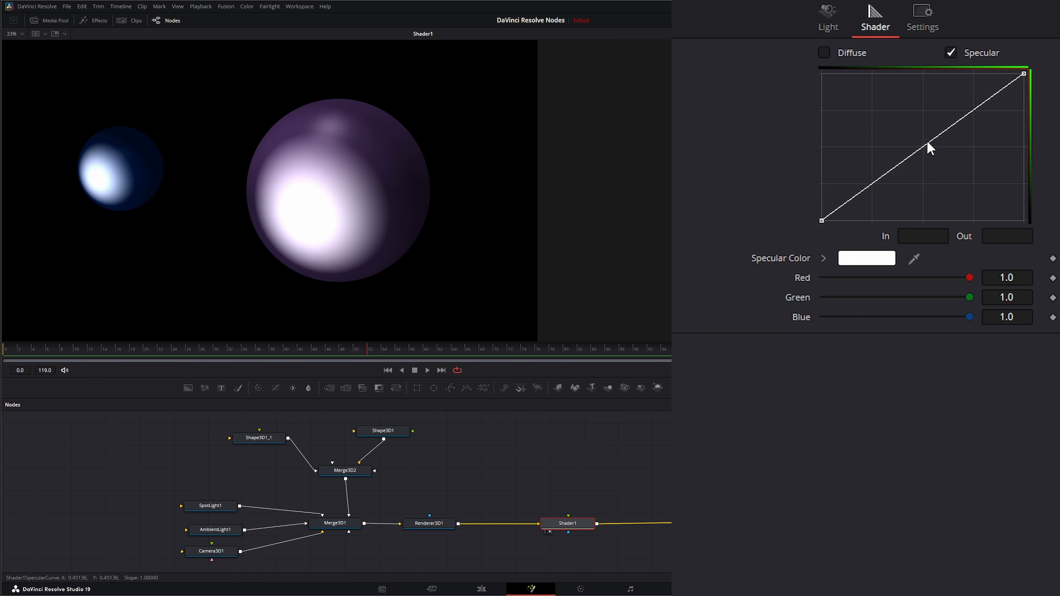
pyautogui.moveTo(822, 222)
pyautogui.mouseDown()
pyautogui.moveTo(915, 215)
pyautogui.moveTo(848, 223)
pyautogui.moveTo(820, 200)
pyautogui.moveTo(817, 149)
pyautogui.moveTo(816, 199)
pyautogui.moveTo(878, 231)
pyautogui.moveTo(798, 237)
pyautogui.moveTo(834, 237)
pyautogui.moveTo(819, 233)
pyautogui.mouseUp()
pyautogui.moveTo(820, 230); pyautogui.dragTo(820, 230)
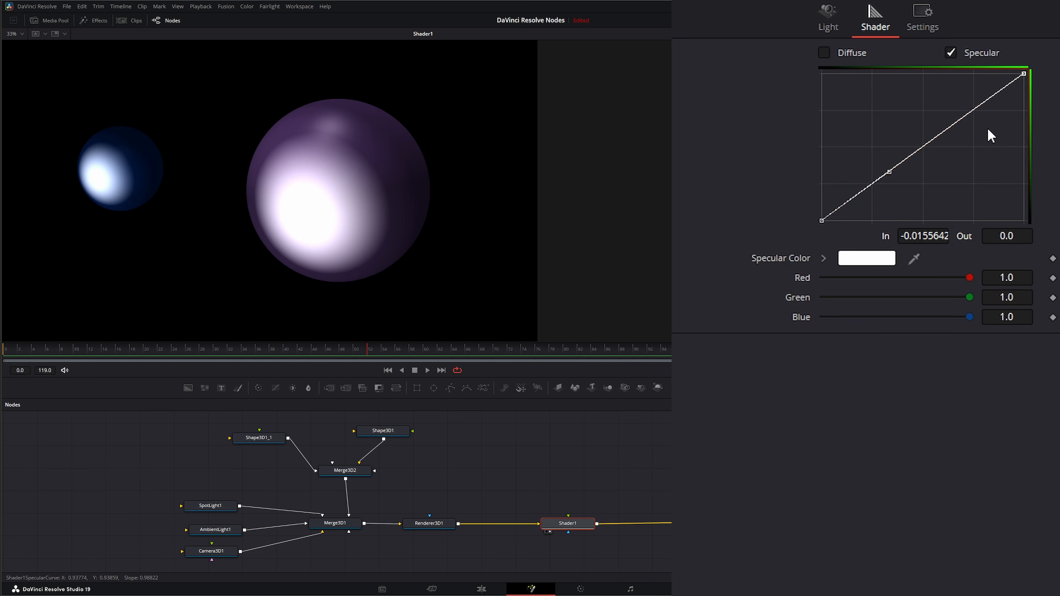
pyautogui.moveTo(1025, 75)
pyautogui.mouseDown()
pyautogui.moveTo(1023, 176)
pyautogui.moveTo(1020, 81)
pyautogui.mouseUp()
pyautogui.click(926, 147)
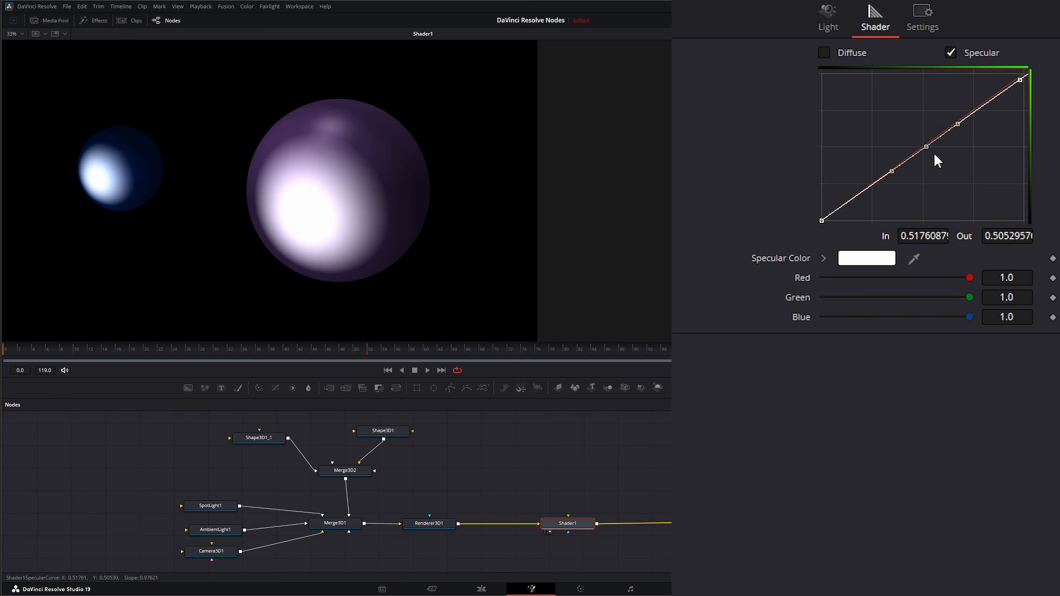
pyautogui.moveTo(924, 148)
pyautogui.mouseDown()
pyautogui.moveTo(888, 132)
pyautogui.moveTo(914, 205)
pyautogui.moveTo(914, 164)
pyautogui.mouseUp()
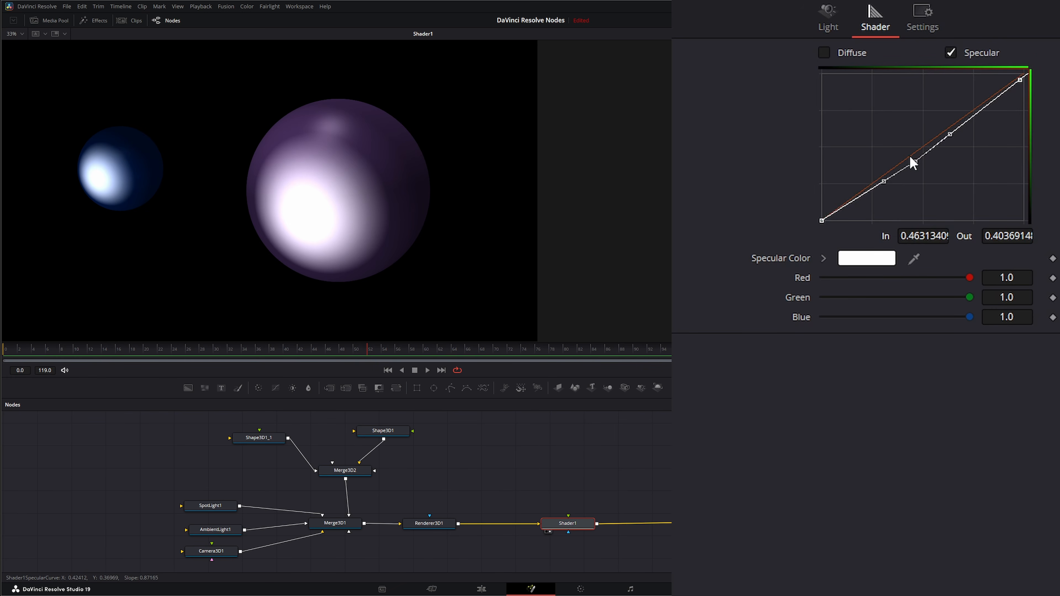
# Add the psychedelic-blast video clip above Shader1, connect it to the Environment Reflection Map input, and preview the playback
pyautogui.click(833, 27)
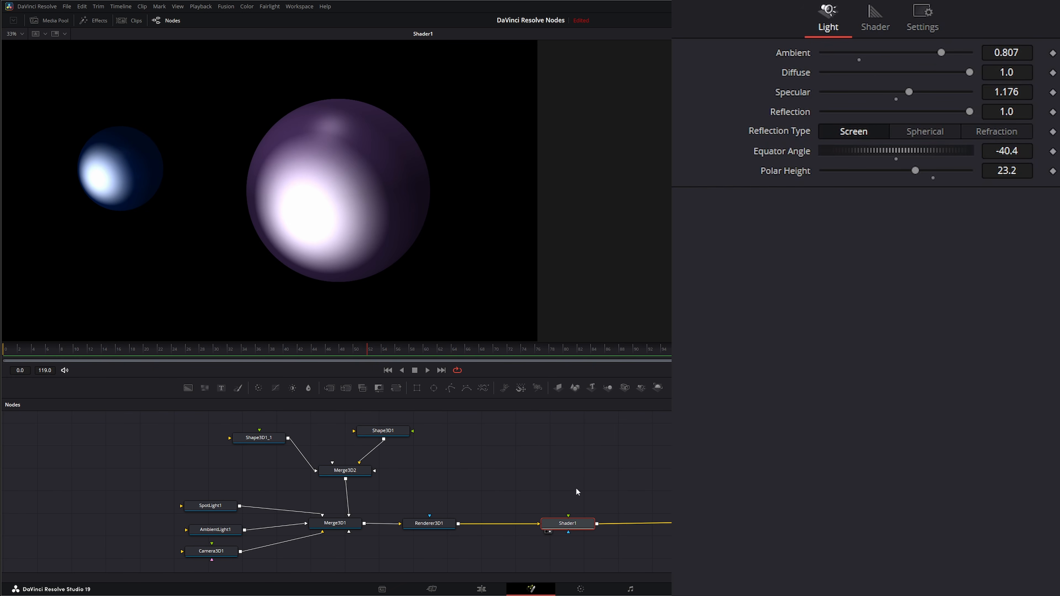
pyautogui.moveTo(568, 515); pyautogui.dragTo(591, 439)
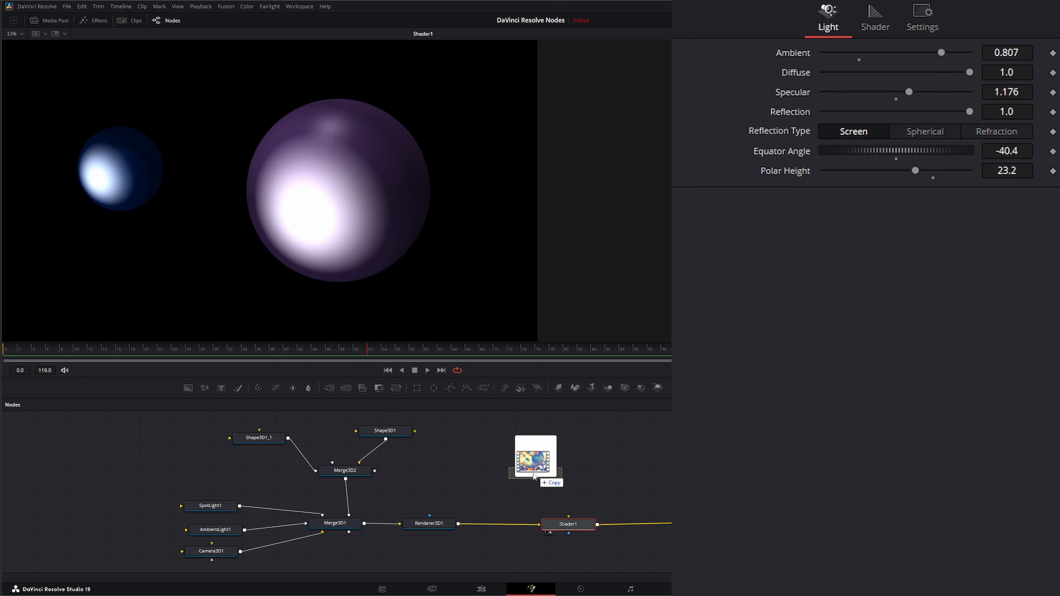
pyautogui.moveTo(535, 470); pyautogui.dragTo(570, 517)
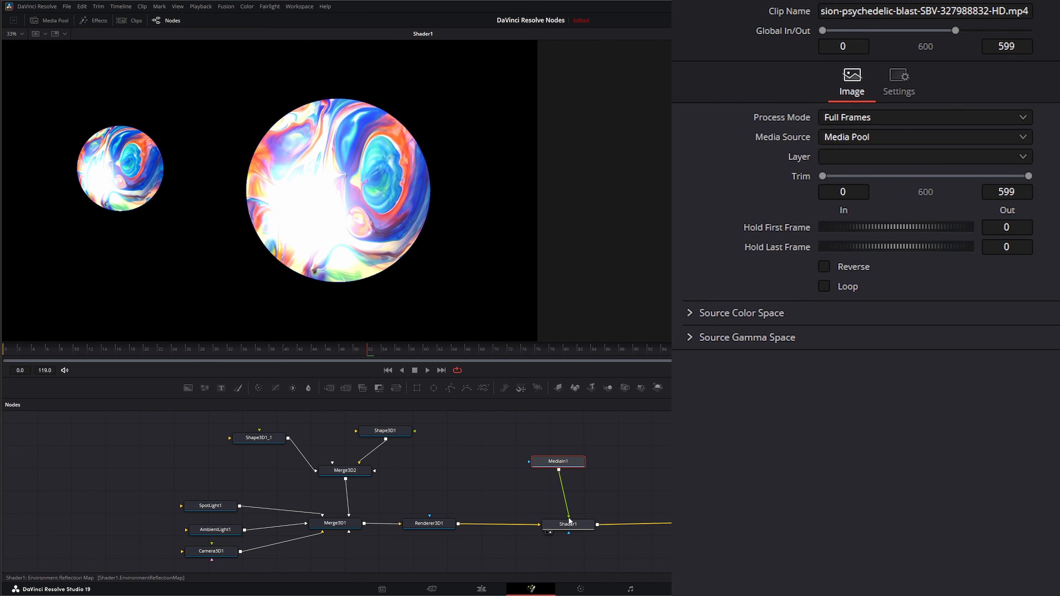
pyautogui.moveTo(562, 462)
pyautogui.mouseDown()
pyautogui.moveTo(583, 463)
pyautogui.moveTo(572, 464)
pyautogui.mouseUp()
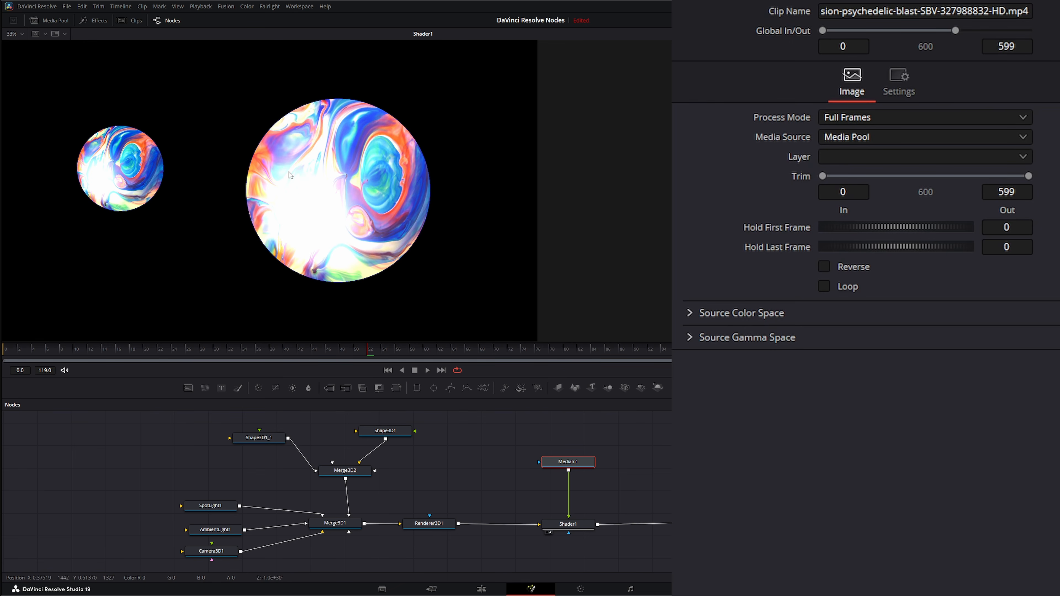
pyautogui.click(428, 369)
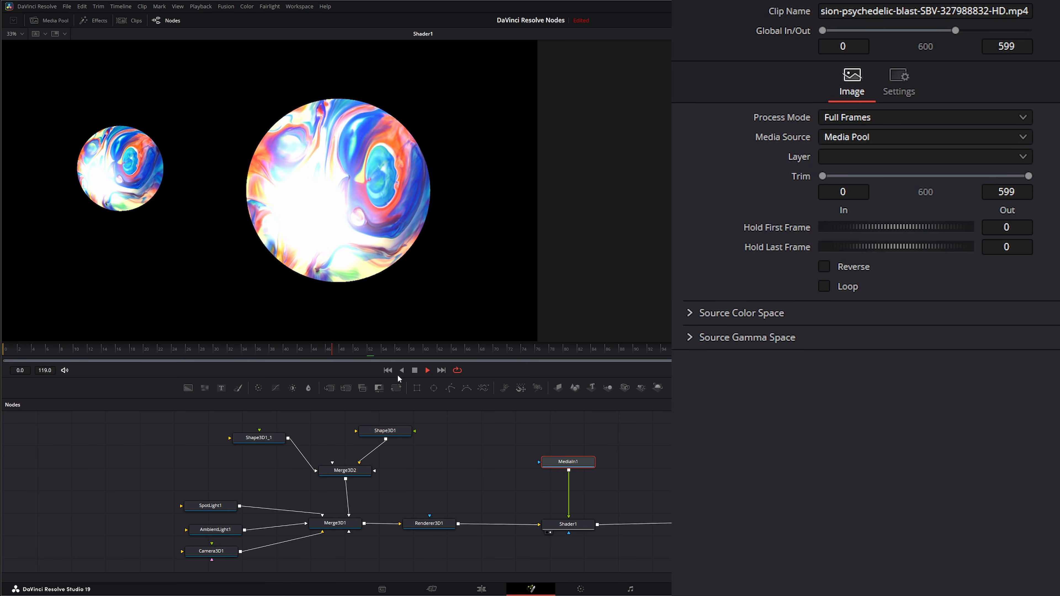
pyautogui.click(415, 370)
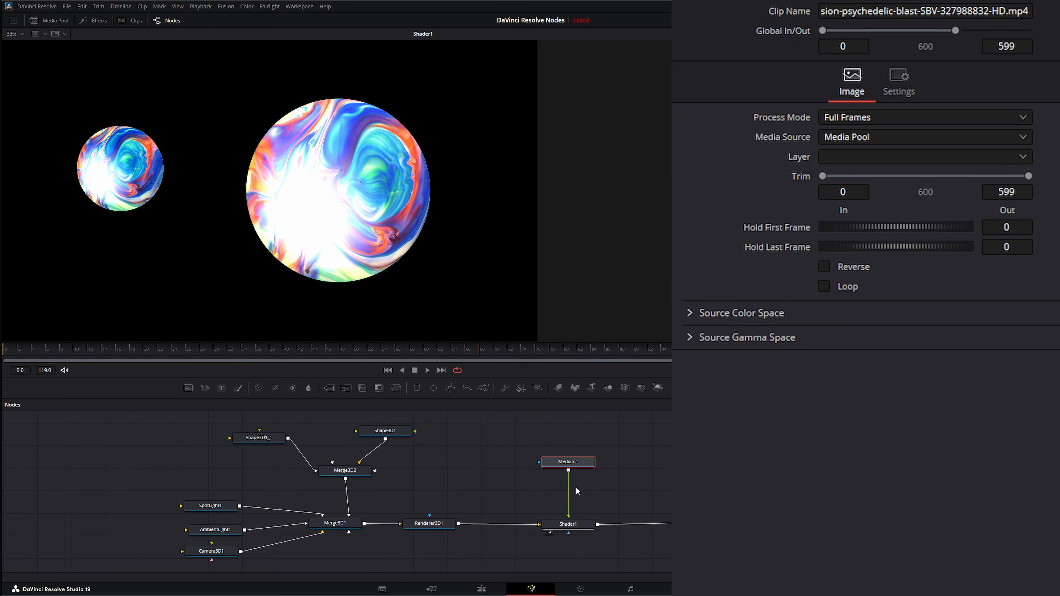
# Set Shader1's Specular to about 0.61 and Reflection to about 0.16, trying lower Diffuse values before returning it to 1.0
pyautogui.click(574, 524)
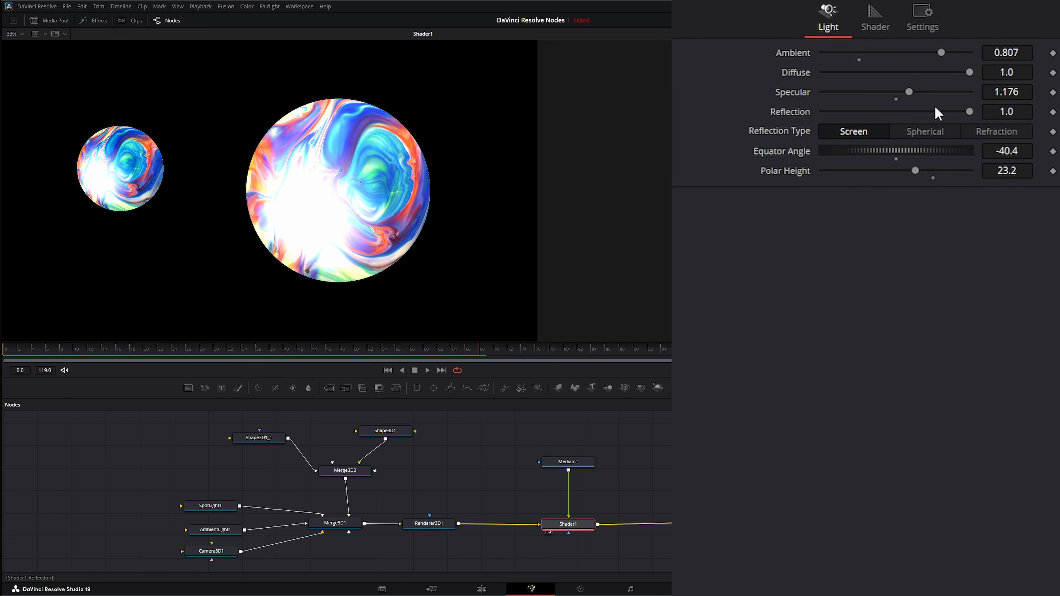
pyautogui.moveTo(894, 95); pyautogui.dragTo(867, 95)
pyautogui.moveTo(969, 112); pyautogui.dragTo(850, 114)
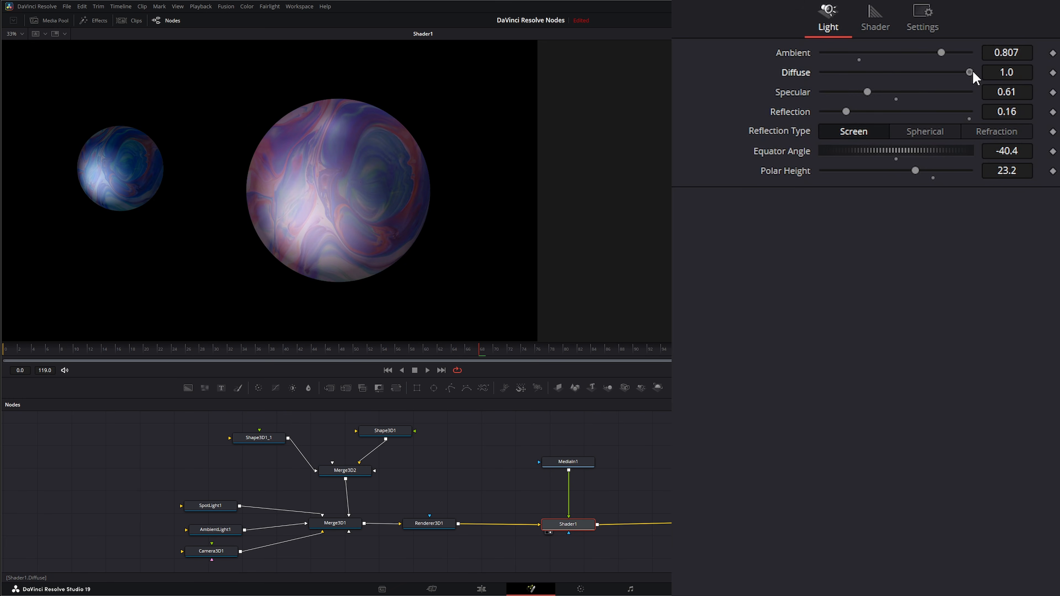
pyautogui.moveTo(969, 73); pyautogui.dragTo(905, 80)
pyautogui.moveTo(828, 80); pyautogui.dragTo(990, 85)
pyautogui.click(386, 434)
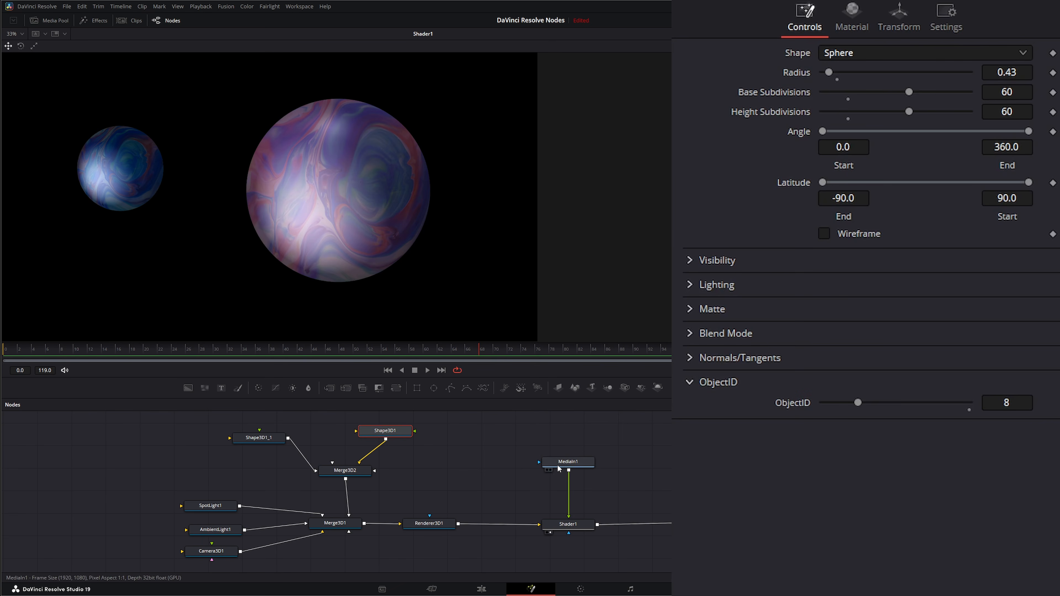
pyautogui.click(574, 523)
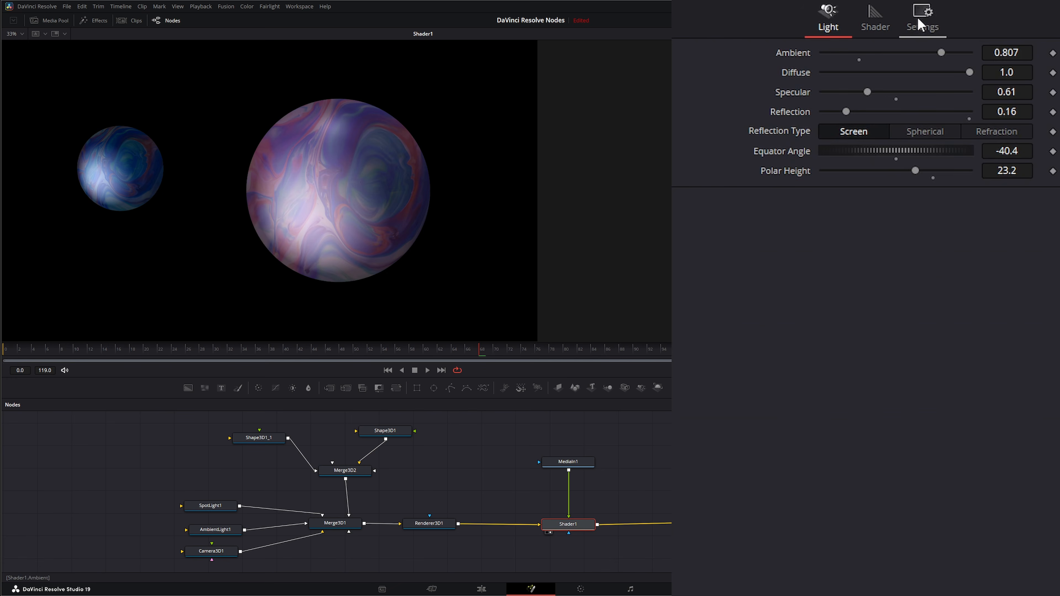
pyautogui.moveTo(970, 73)
pyautogui.mouseDown()
pyautogui.moveTo(914, 57)
pyautogui.moveTo(821, 57)
pyautogui.moveTo(972, 50)
pyautogui.moveTo(793, 29)
pyautogui.moveTo(994, 40)
pyautogui.moveTo(826, 40)
pyautogui.moveTo(1013, 40)
pyautogui.moveTo(845, 33)
pyautogui.moveTo(826, 67)
pyautogui.moveTo(985, 75)
pyautogui.mouseUp()
# Switch Shader1's curve editing from Specular to Diffuse and move the lower end point to about In 0.062, Out 0.091
pyautogui.click(880, 17)
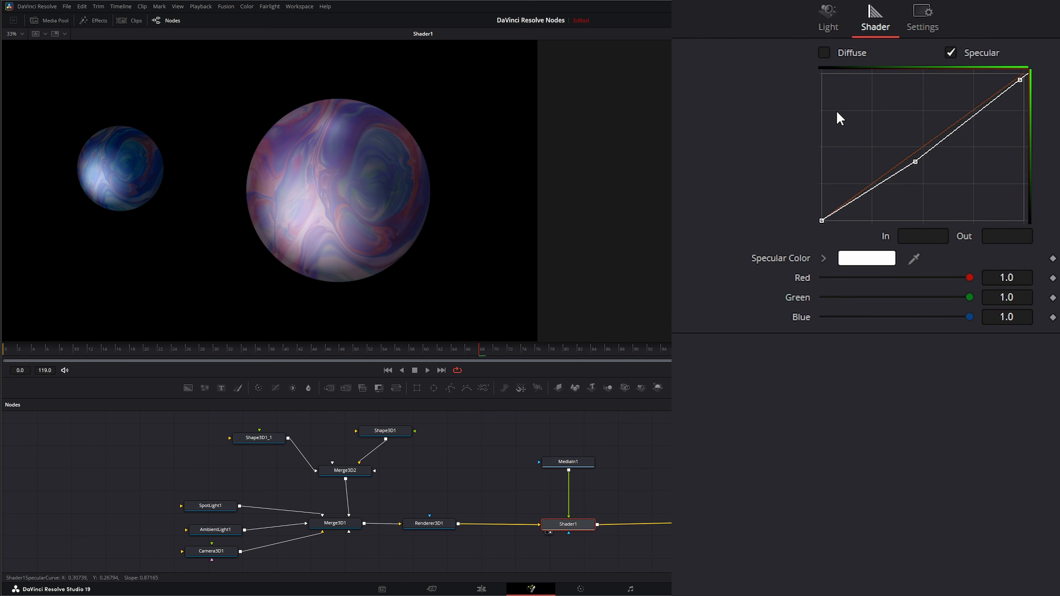
pyautogui.click(825, 52)
pyautogui.click(948, 51)
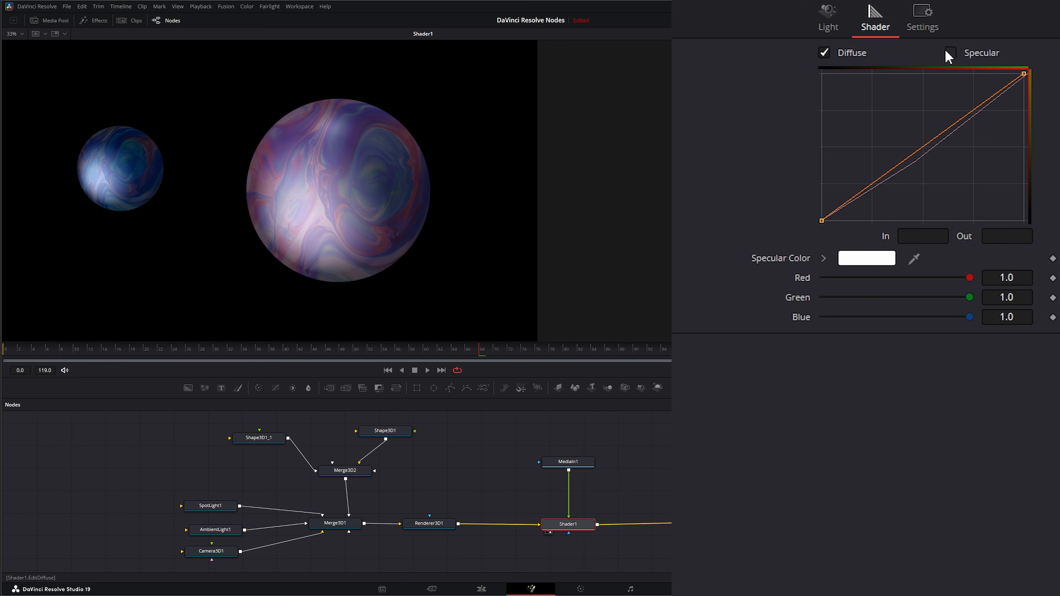
pyautogui.moveTo(822, 221)
pyautogui.mouseDown()
pyautogui.moveTo(879, 220)
pyautogui.moveTo(831, 219)
pyautogui.moveTo(869, 211)
pyautogui.moveTo(837, 207)
pyautogui.mouseUp()
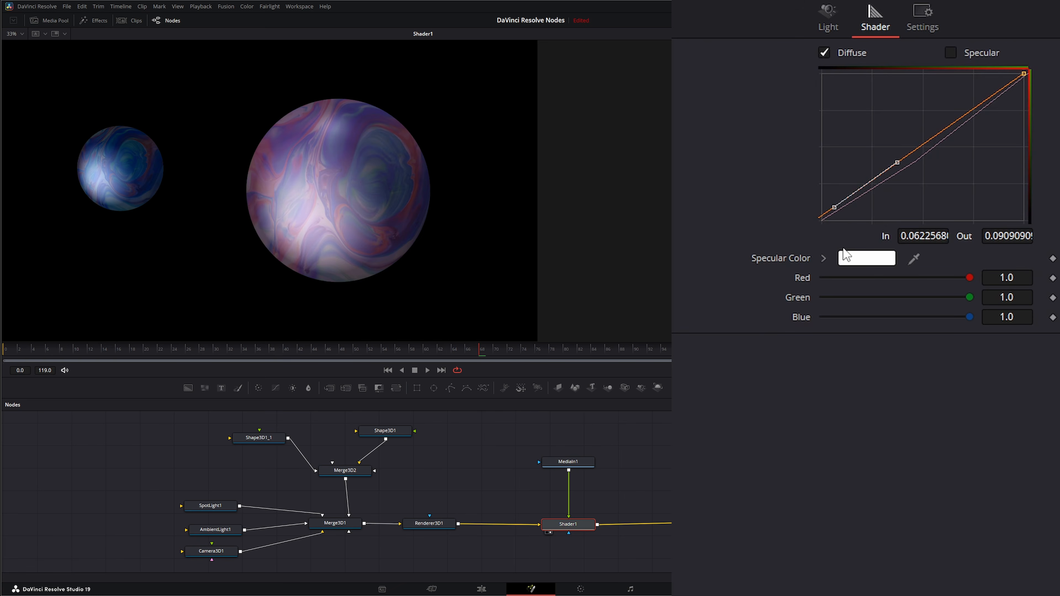
pyautogui.click(854, 261)
pyautogui.moveTo(593, 293)
pyautogui.mouseDown()
pyautogui.moveTo(592, 266)
pyautogui.moveTo(549, 261)
pyautogui.moveTo(593, 288)
pyautogui.moveTo(563, 264)
pyautogui.moveTo(579, 281)
pyautogui.mouseUp()
pyautogui.click(571, 371)
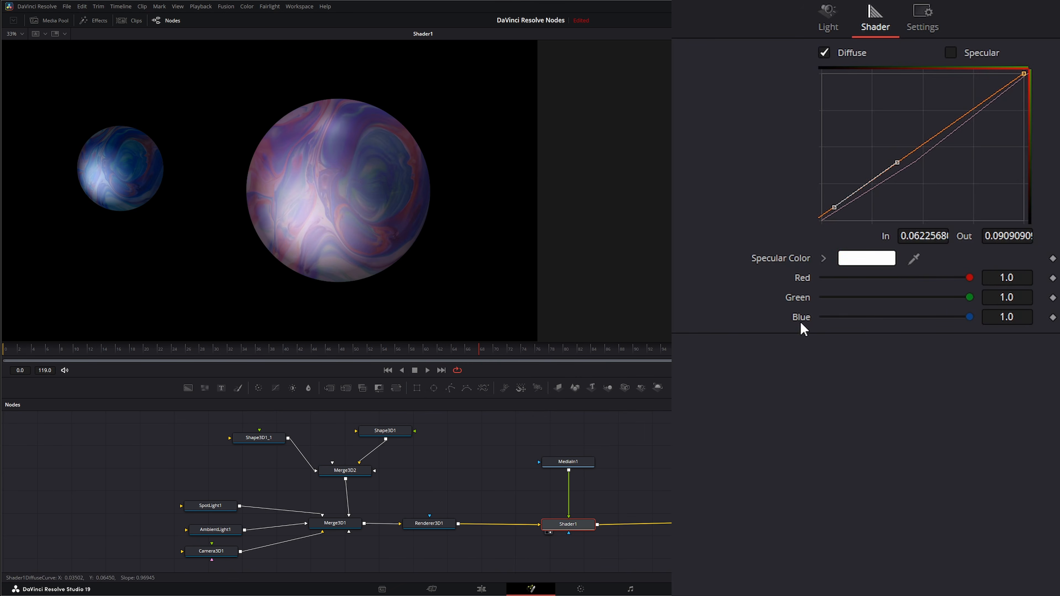
pyautogui.click(829, 19)
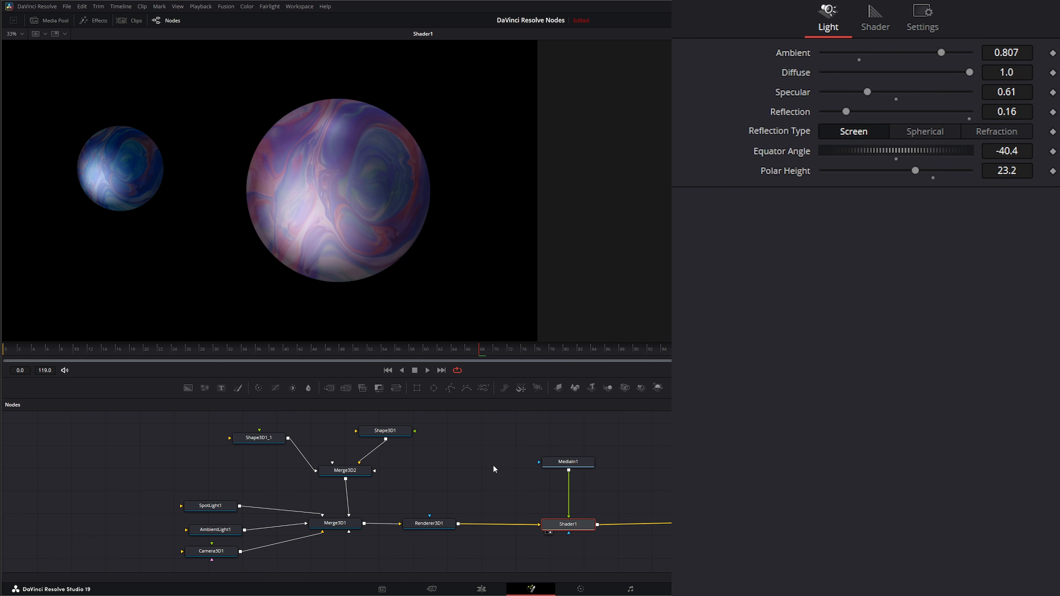
# Rotate the Shape3D1 sphere to X 58.2 and Y 50.9, and set its X translation to 0.433
pyautogui.click(386, 431)
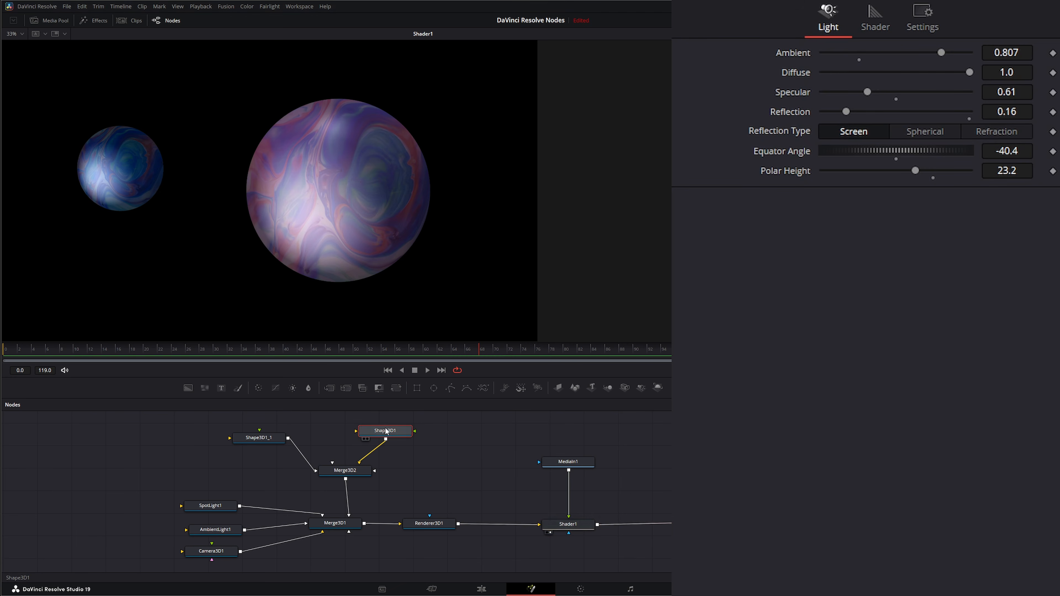
pyautogui.click(905, 18)
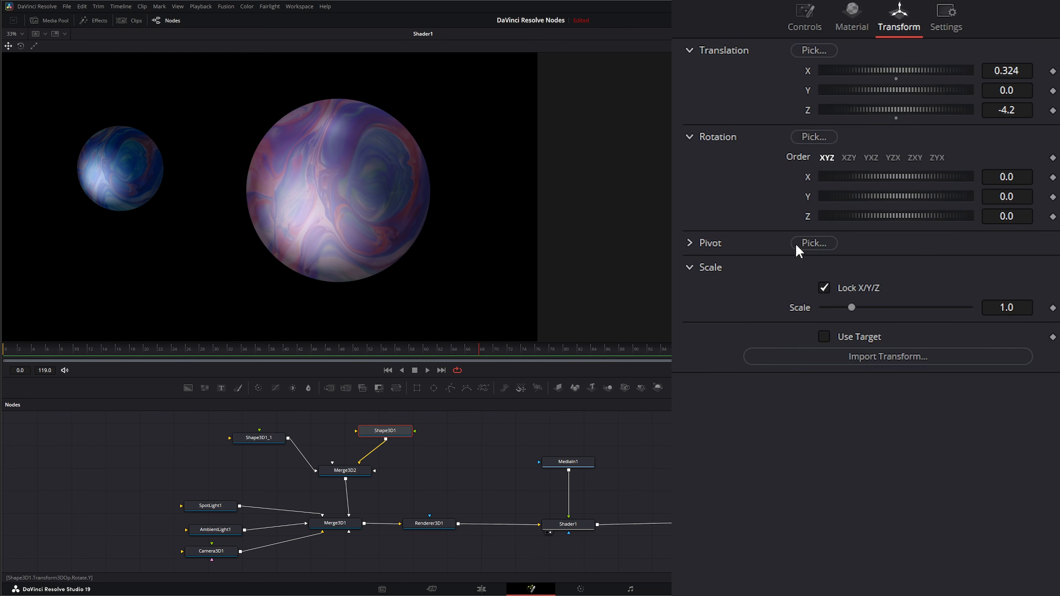
pyautogui.moveTo(874, 198)
pyautogui.mouseDown()
pyautogui.moveTo(930, 199)
pyautogui.moveTo(833, 213)
pyautogui.moveTo(916, 197)
pyautogui.moveTo(887, 195)
pyautogui.mouseUp()
pyautogui.moveTo(881, 176); pyautogui.dragTo(996, 186)
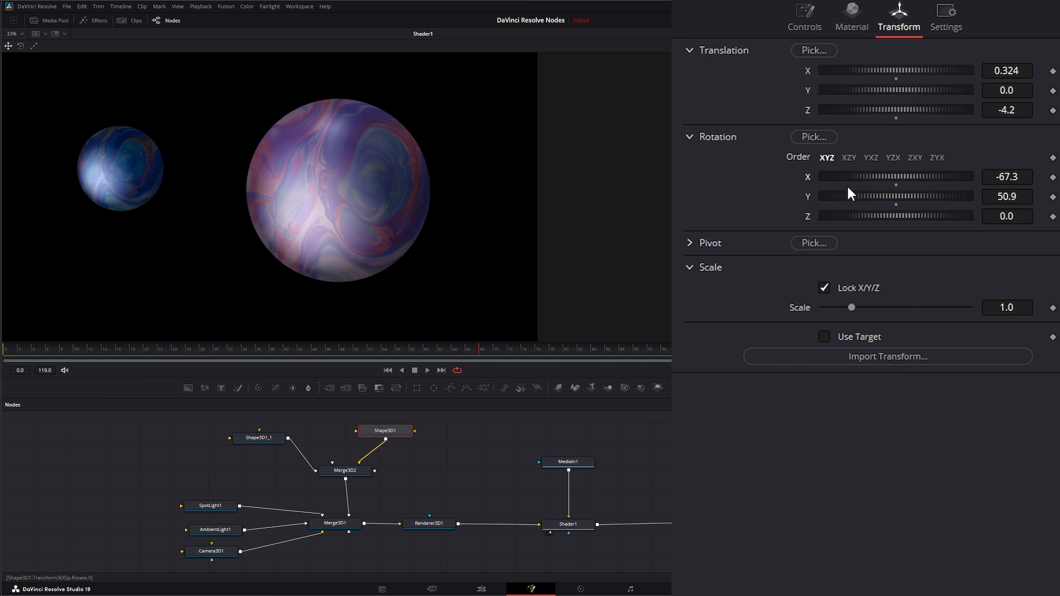
pyautogui.moveTo(851, 194); pyautogui.dragTo(896, 193)
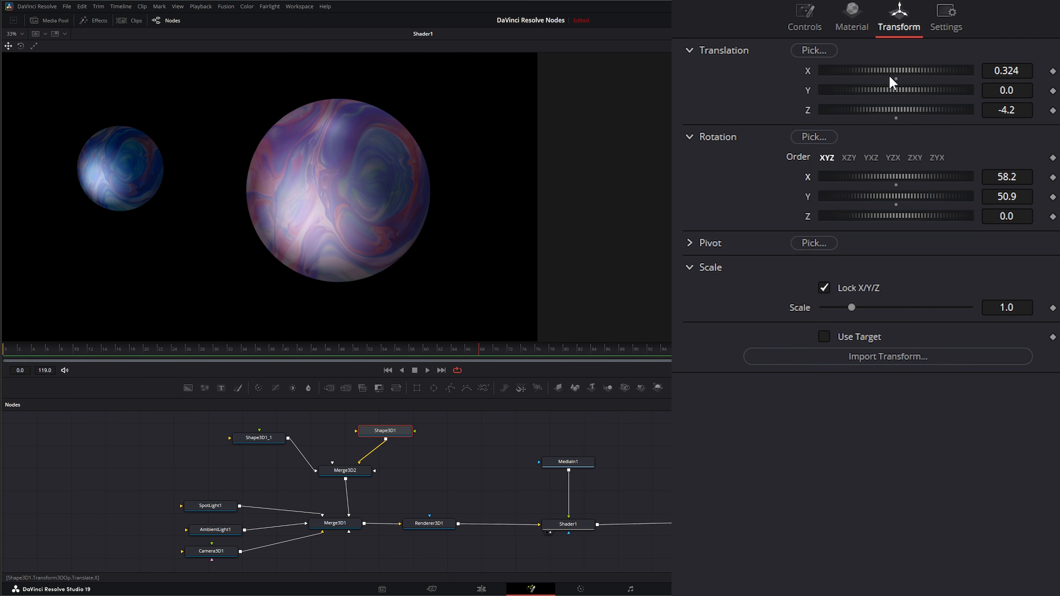
pyautogui.moveTo(1013, 70); pyautogui.dragTo(973, 70)
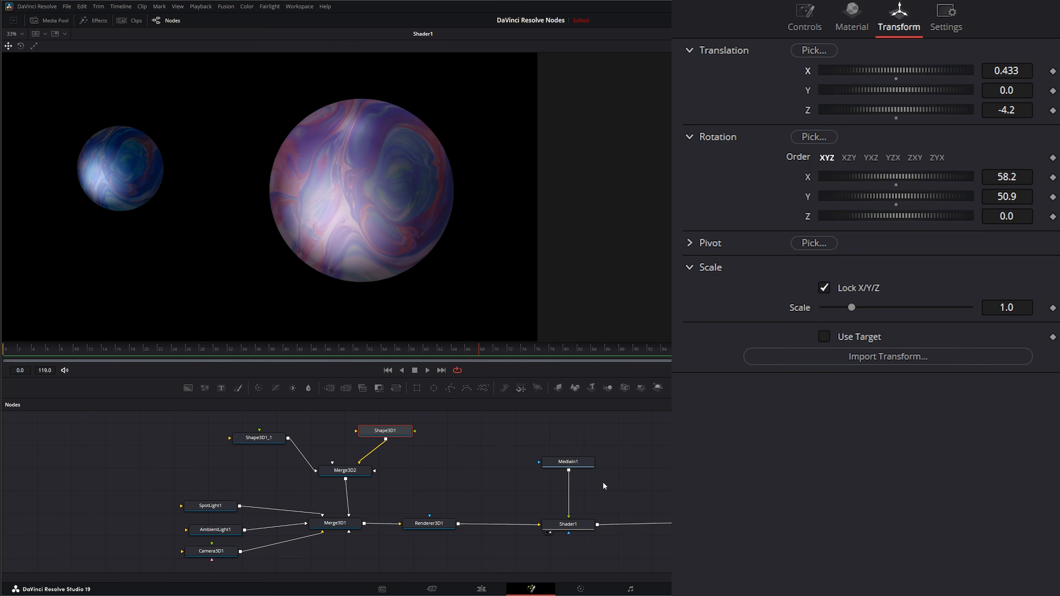
# Select the MediaIn1 node and preview the playback of its reflection on both spheres, stopping partway
pyautogui.moveTo(514, 438); pyautogui.dragTo(606, 474)
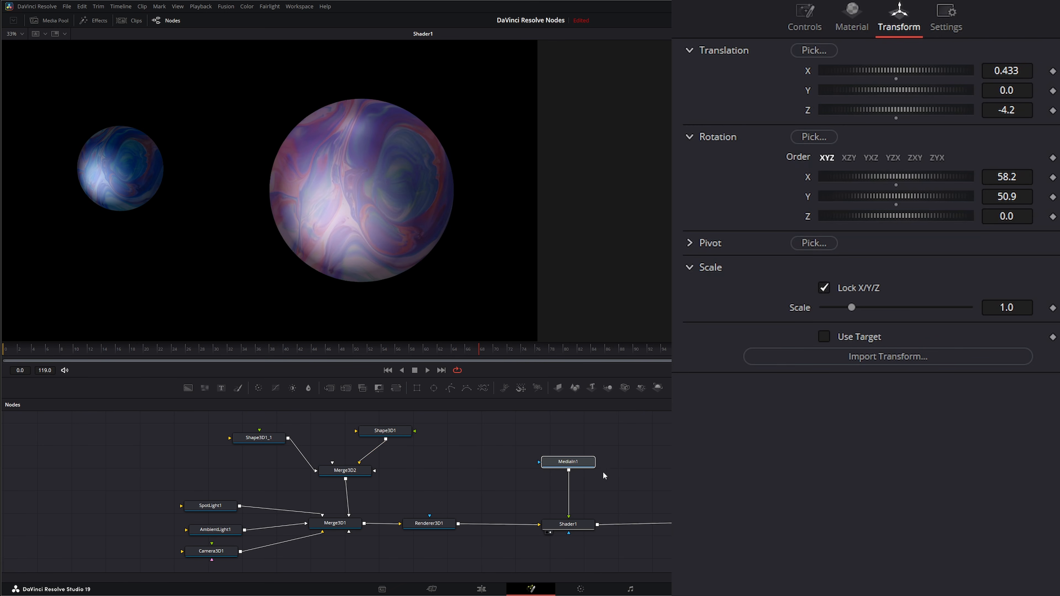
pyautogui.click(427, 371)
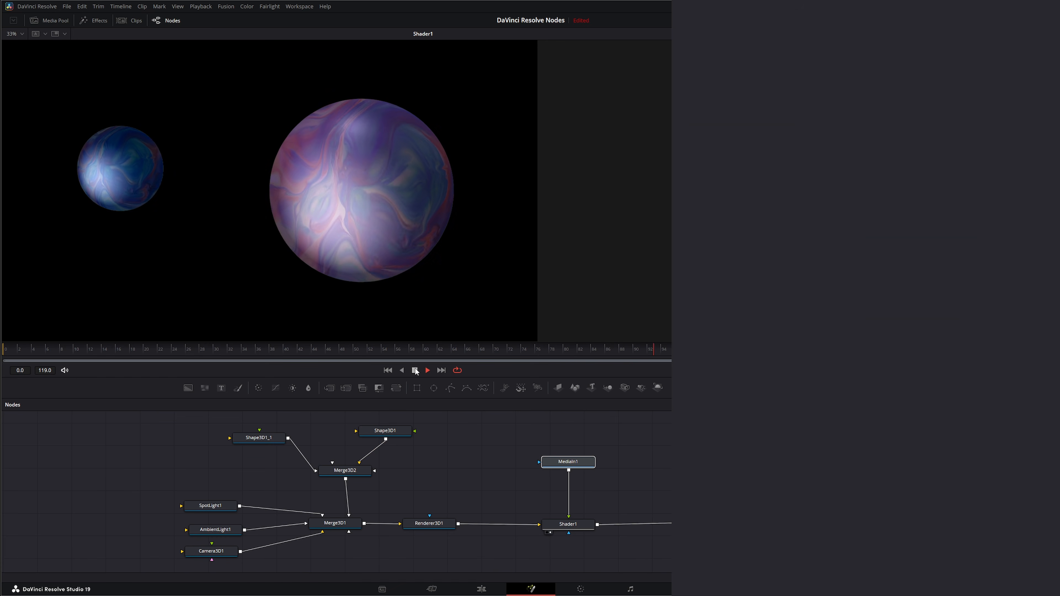
pyautogui.click(415, 371)
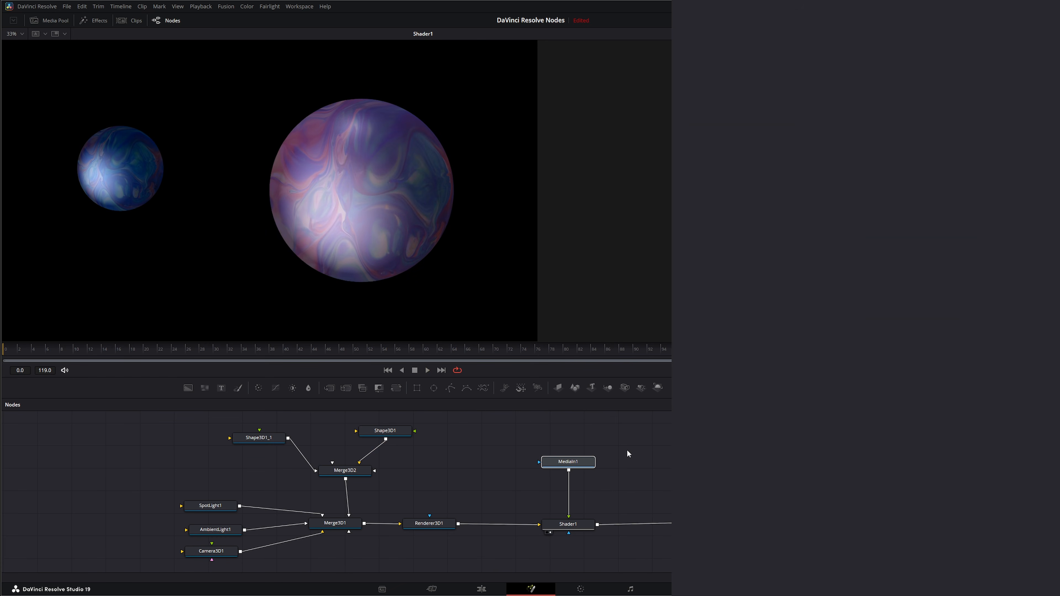
# Return to the first frame and set Shader1's Reflection Type to Spherical
pyautogui.click(387, 369)
pyautogui.click(558, 525)
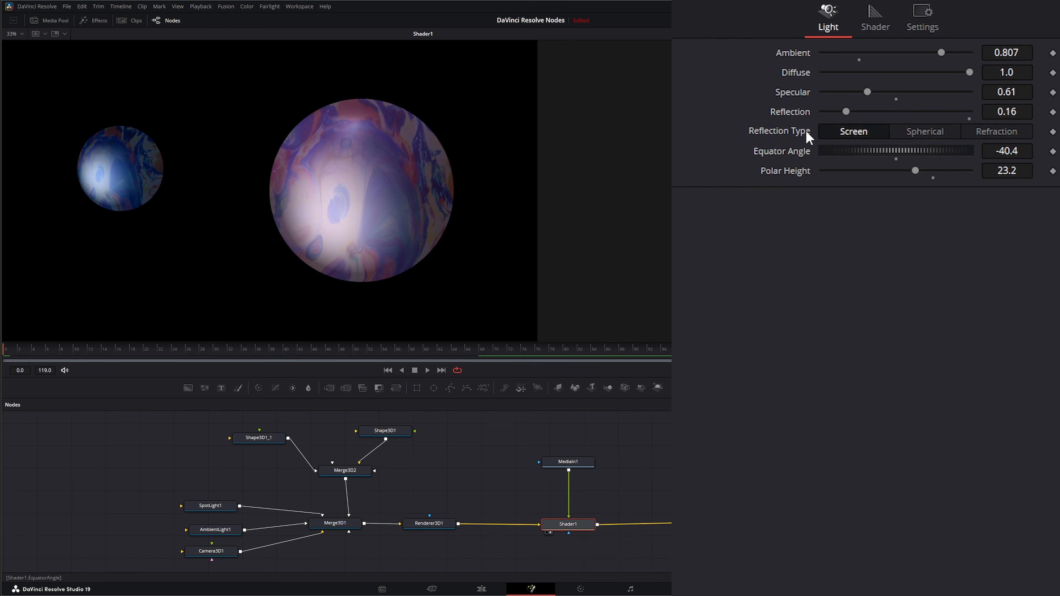
pyautogui.click(926, 131)
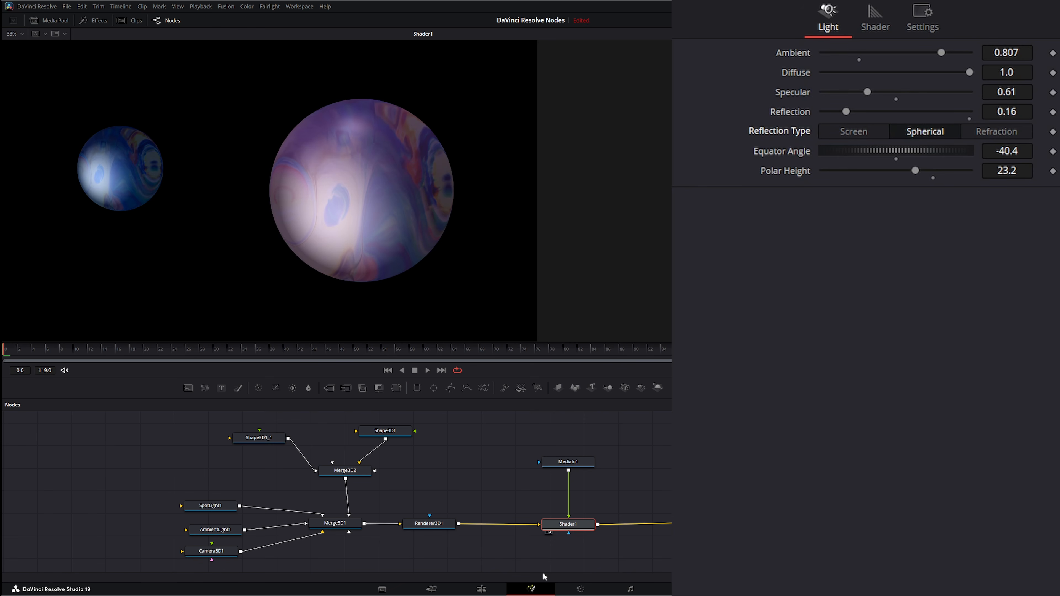
# Enlarge the Shape3D1 sphere to a radius of 10.0 and preview the playback
pyautogui.click(386, 430)
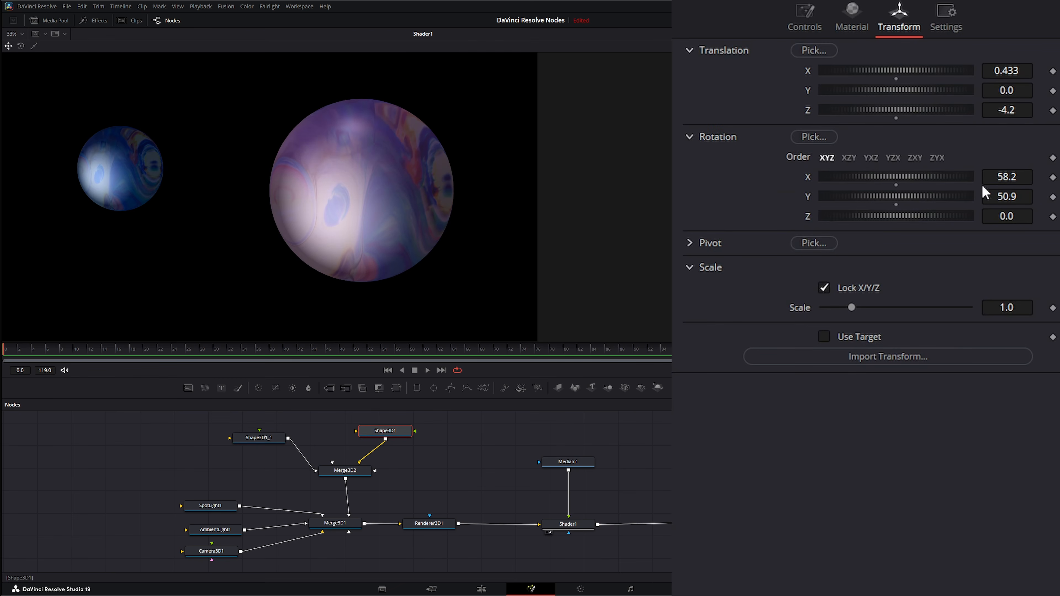
pyautogui.click(804, 19)
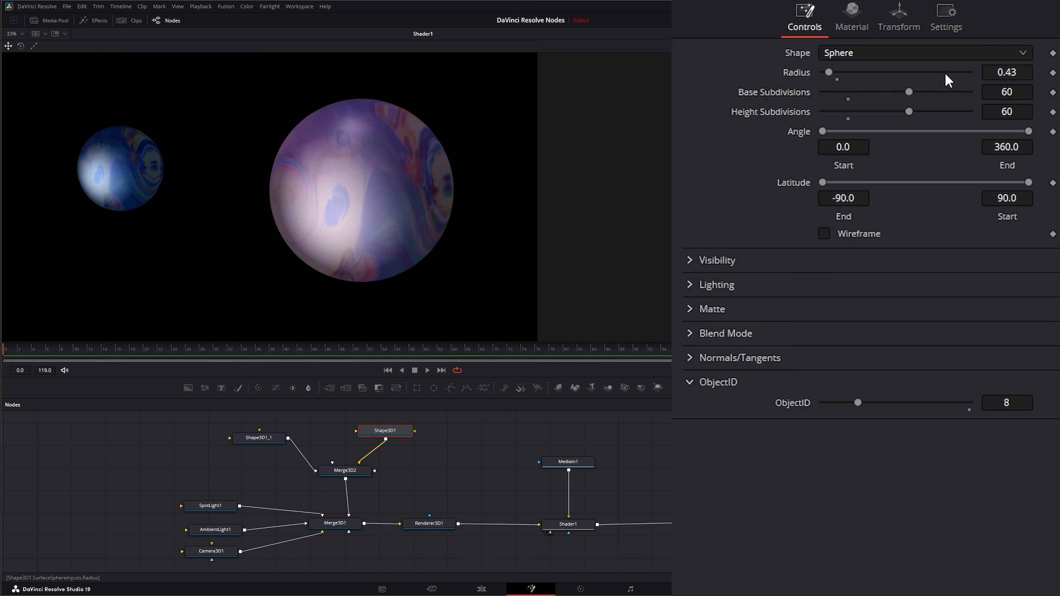
pyautogui.moveTo(831, 72); pyautogui.dragTo(954, 73)
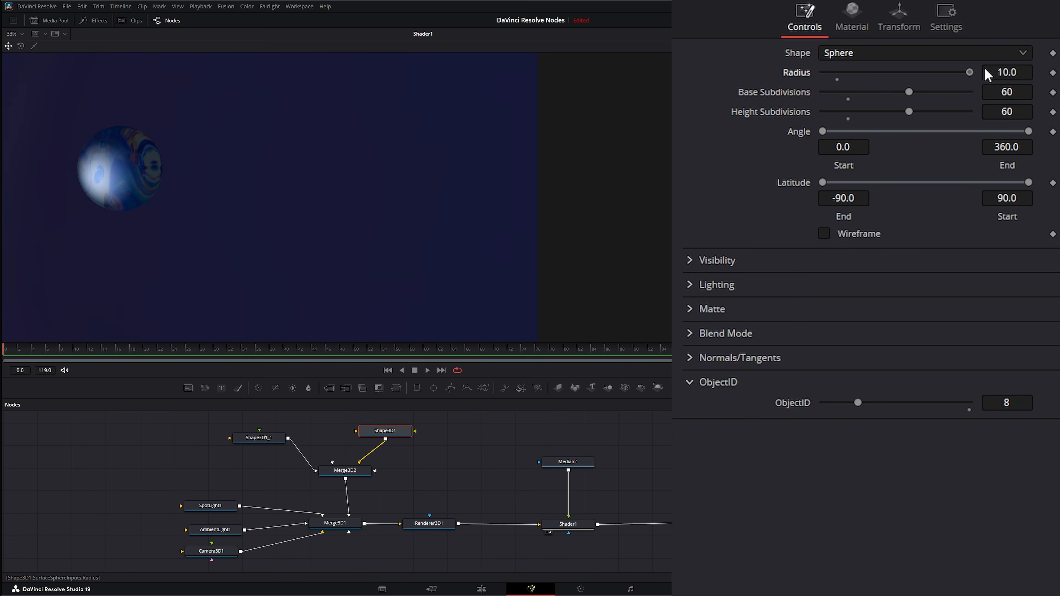
pyautogui.click(429, 370)
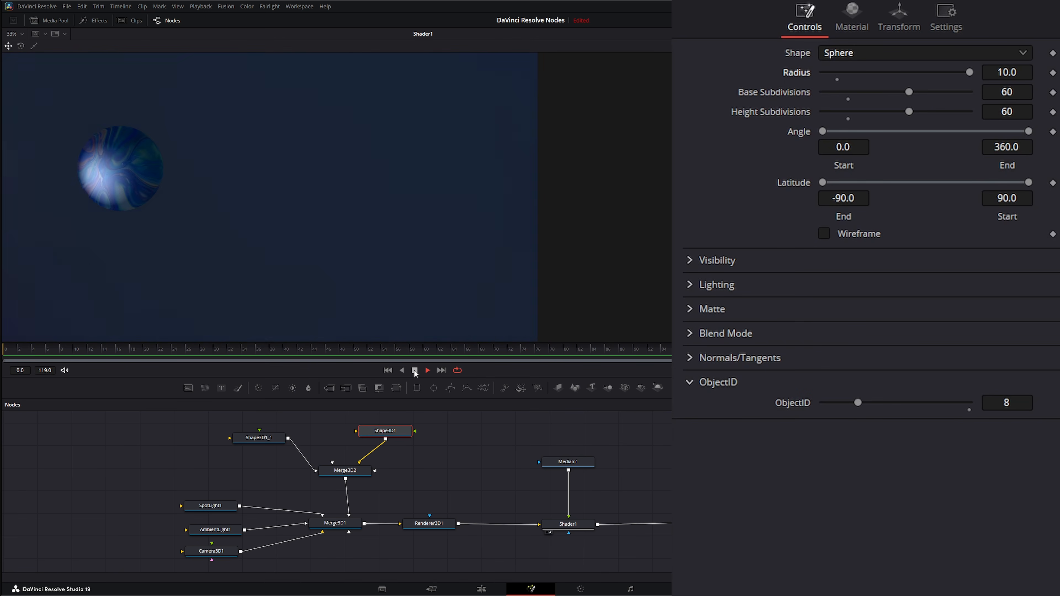
pyautogui.click(415, 370)
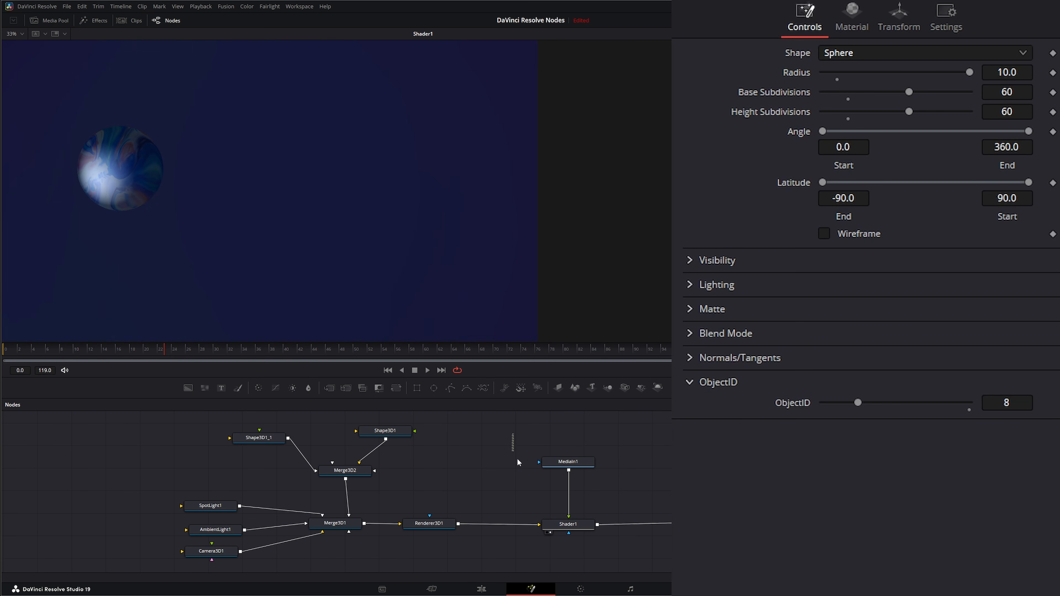
pyautogui.moveTo(518, 461); pyautogui.dragTo(627, 484)
pyautogui.moveTo(488, 437); pyautogui.dragTo(629, 486)
pyautogui.moveTo(506, 488); pyautogui.dragTo(619, 543)
pyautogui.moveTo(505, 439); pyautogui.dragTo(642, 486)
pyautogui.moveTo(642, 487); pyautogui.dragTo(641, 487)
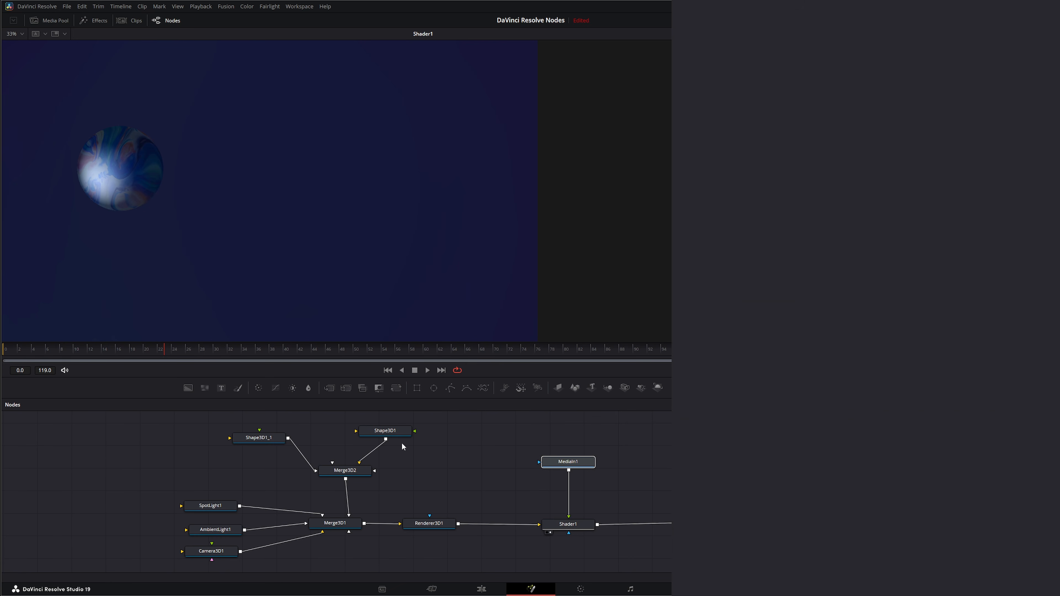
# Reduce Shape3D1's radius until the whole sphere fits inside the frame again
pyautogui.click(388, 433)
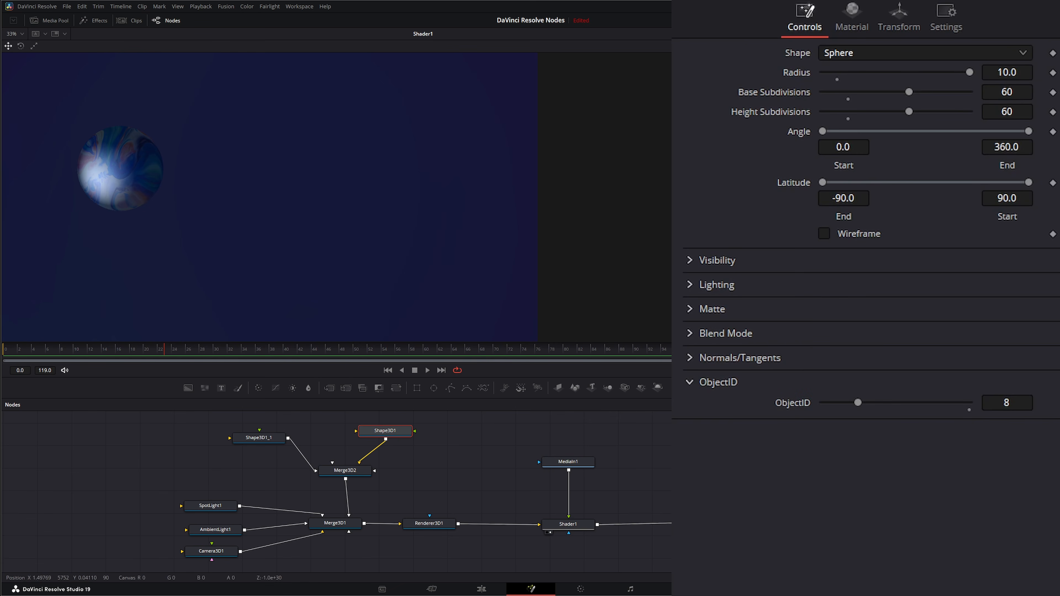
pyautogui.moveTo(969, 73); pyautogui.dragTo(829, 77)
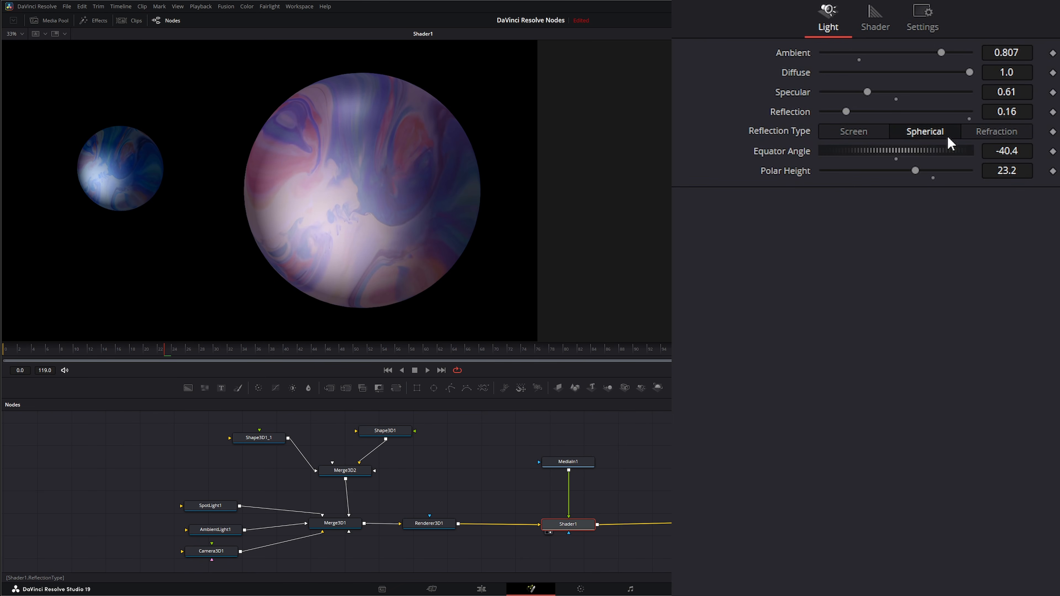
# Preview the playback with Shader1's Reflection Type on Refraction, and set the type back to Screen
pyautogui.click(1022, 132)
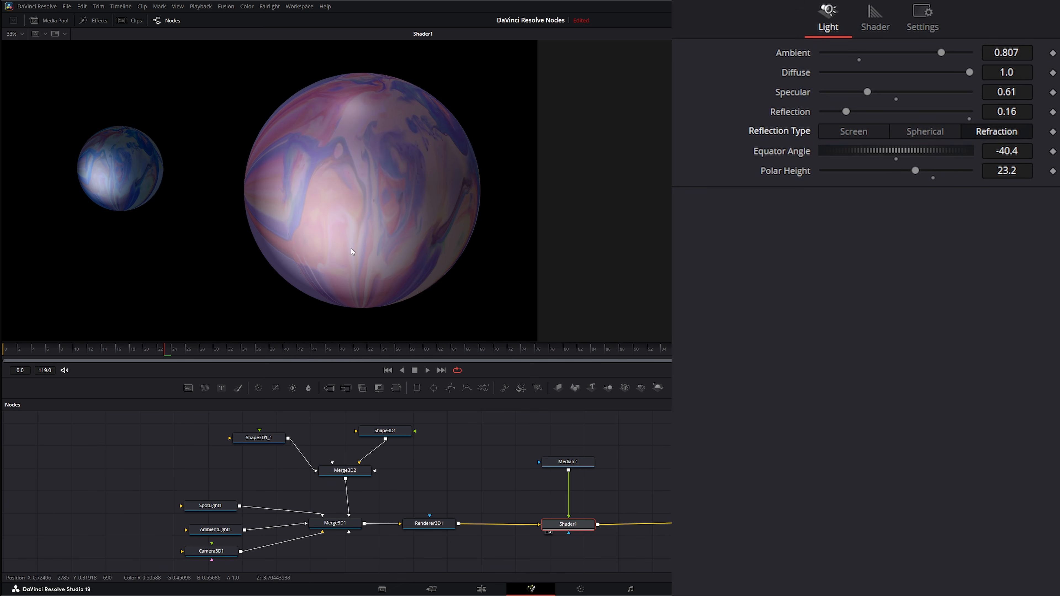
pyautogui.click(426, 370)
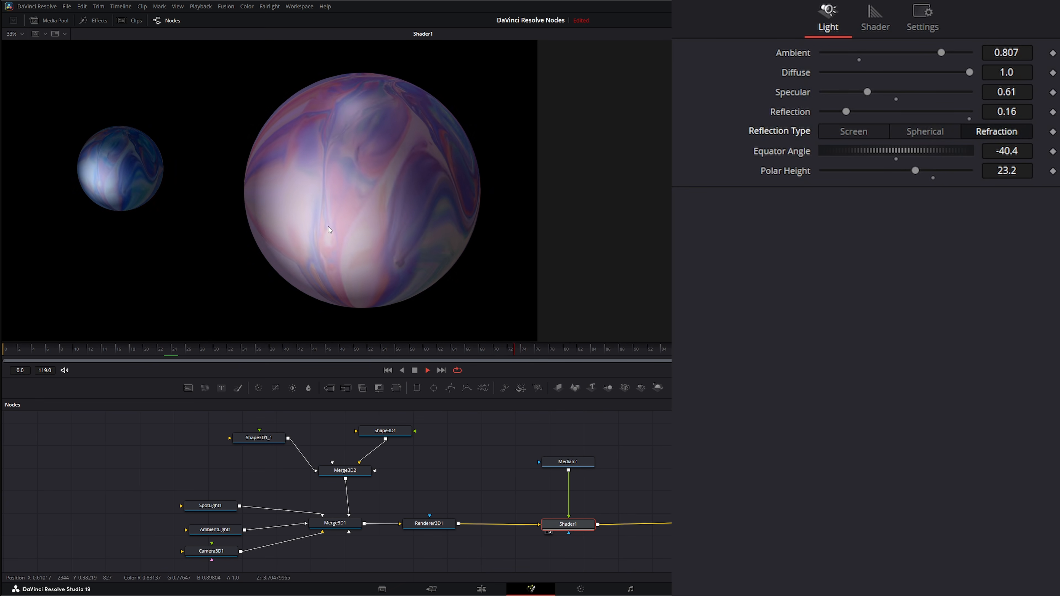
pyautogui.click(415, 370)
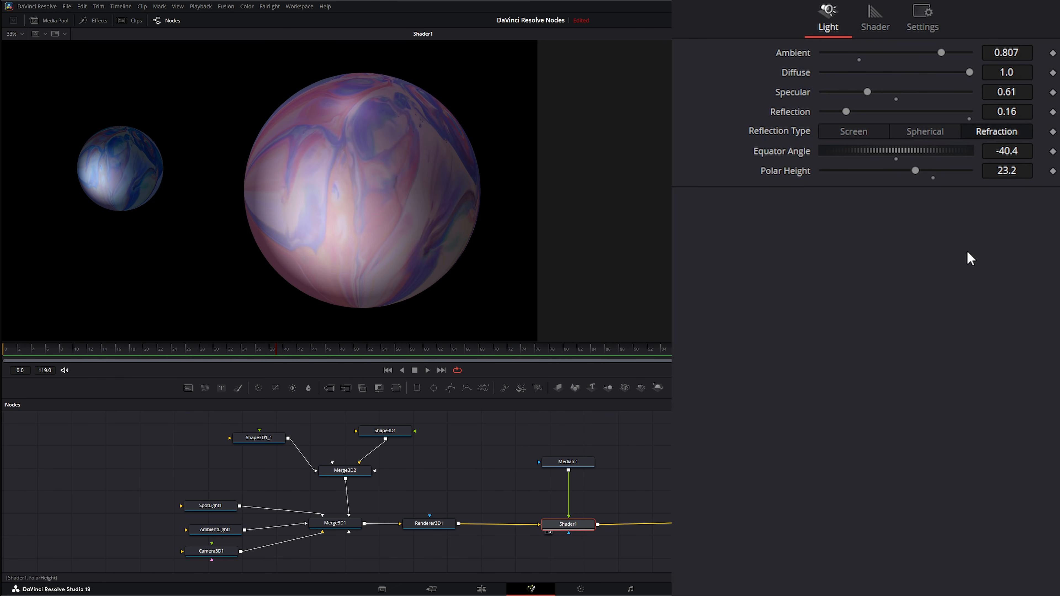
pyautogui.click(851, 133)
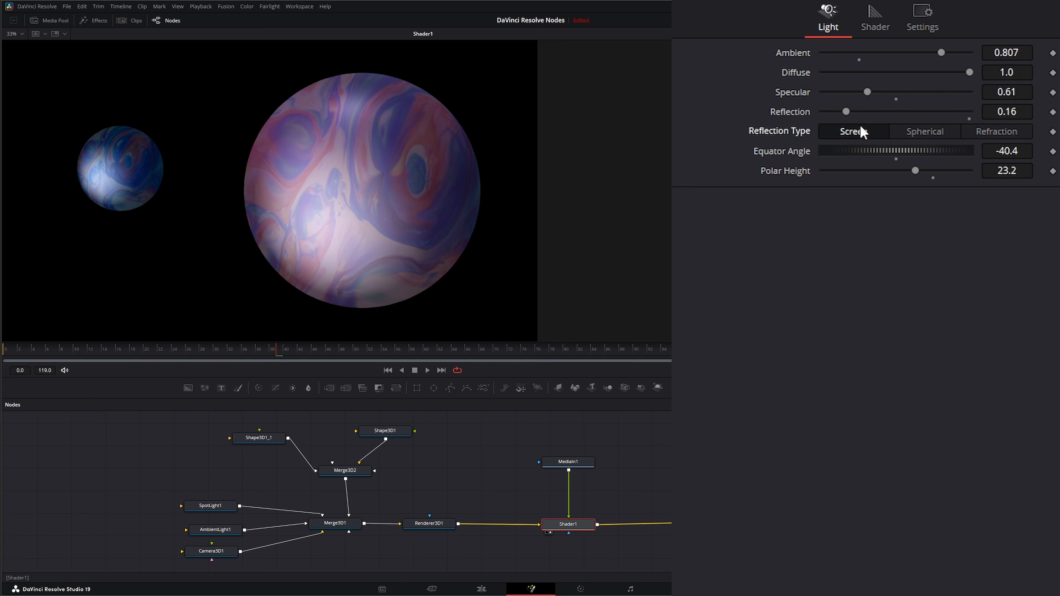
pyautogui.click(525, 535)
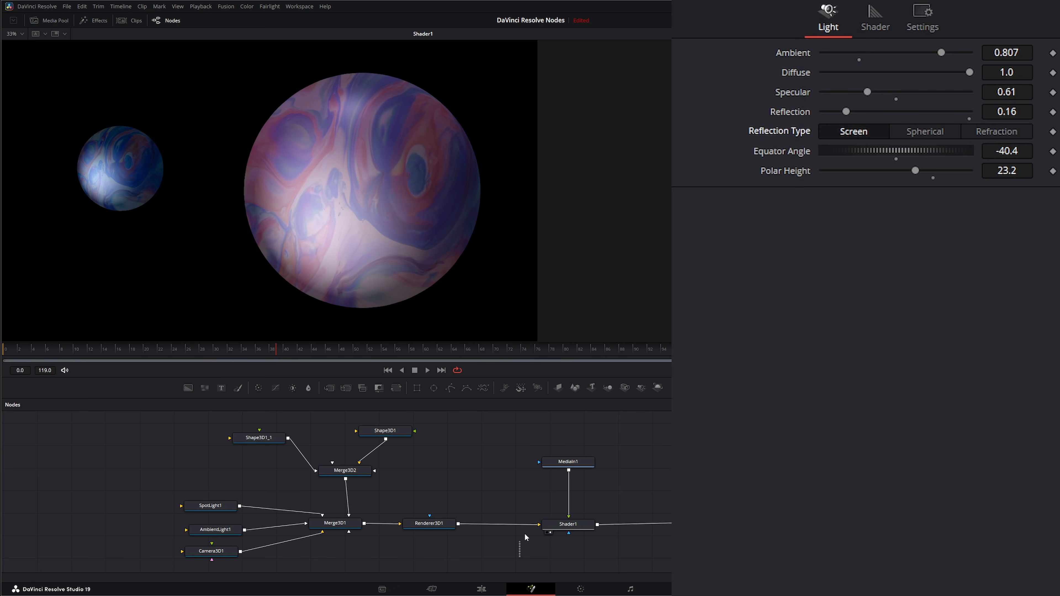
pyautogui.moveTo(519, 558); pyautogui.dragTo(619, 499)
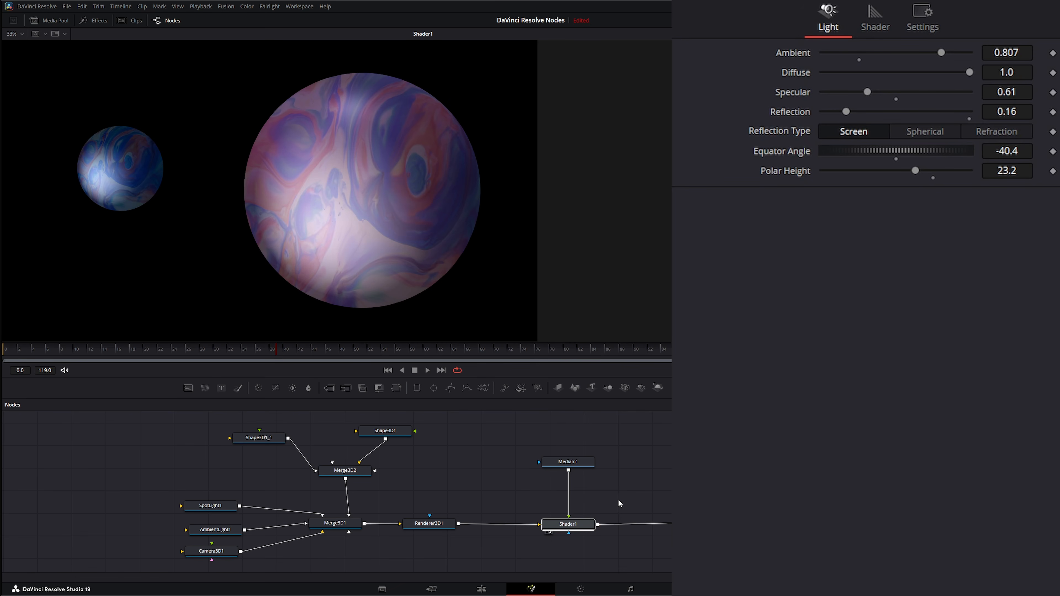
pyautogui.moveTo(522, 501); pyautogui.dragTo(617, 553)
# Disable Renderer3D1's Normal output channel to compare the shading, re-enable it, and reselect Shader1
pyautogui.click(438, 528)
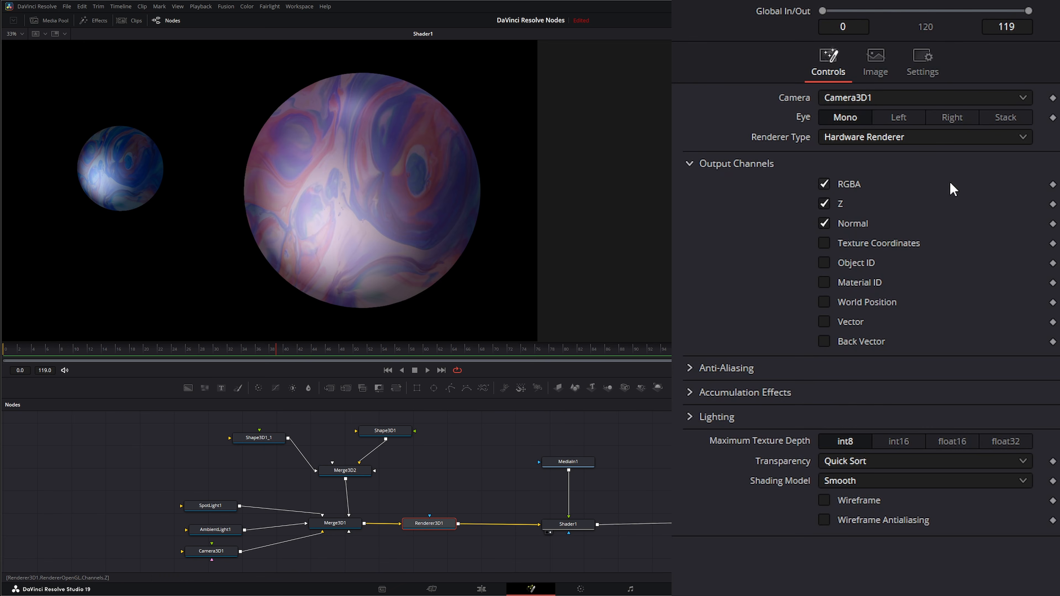
pyautogui.click(826, 223)
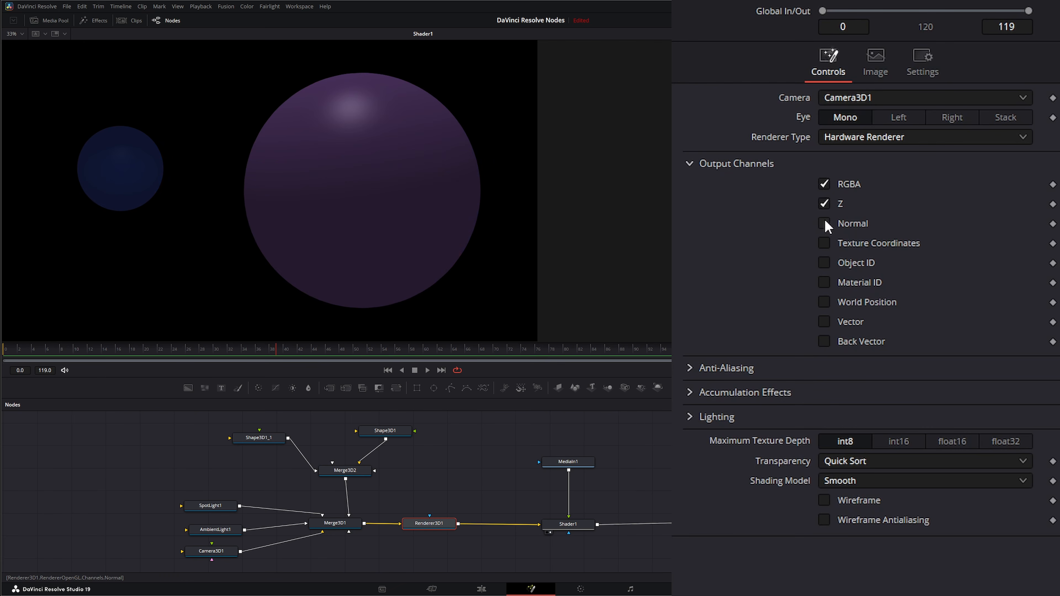
pyautogui.click(826, 223)
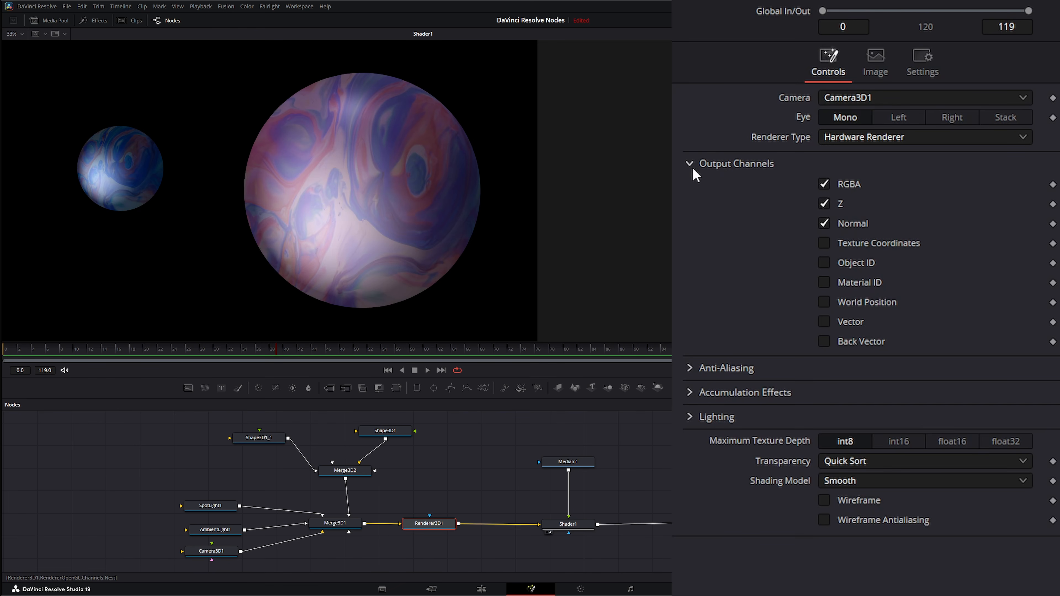
pyautogui.click(568, 524)
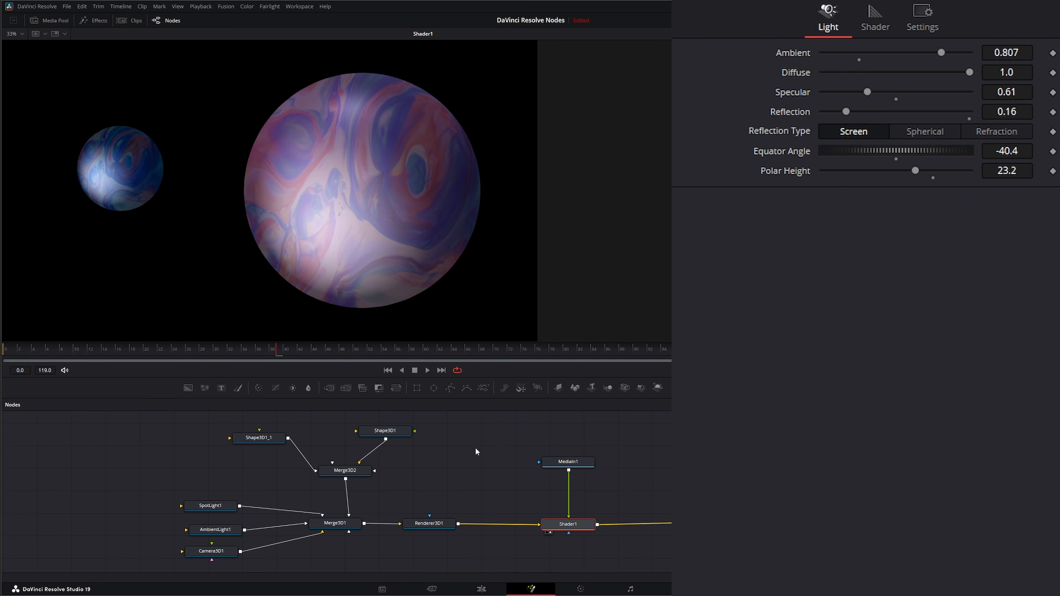
# Shift the Shape3D1_1 node farther from Shape3D1, change its shape to Cube, and start the playback
pyautogui.moveTo(269, 440); pyautogui.dragTo(217, 435)
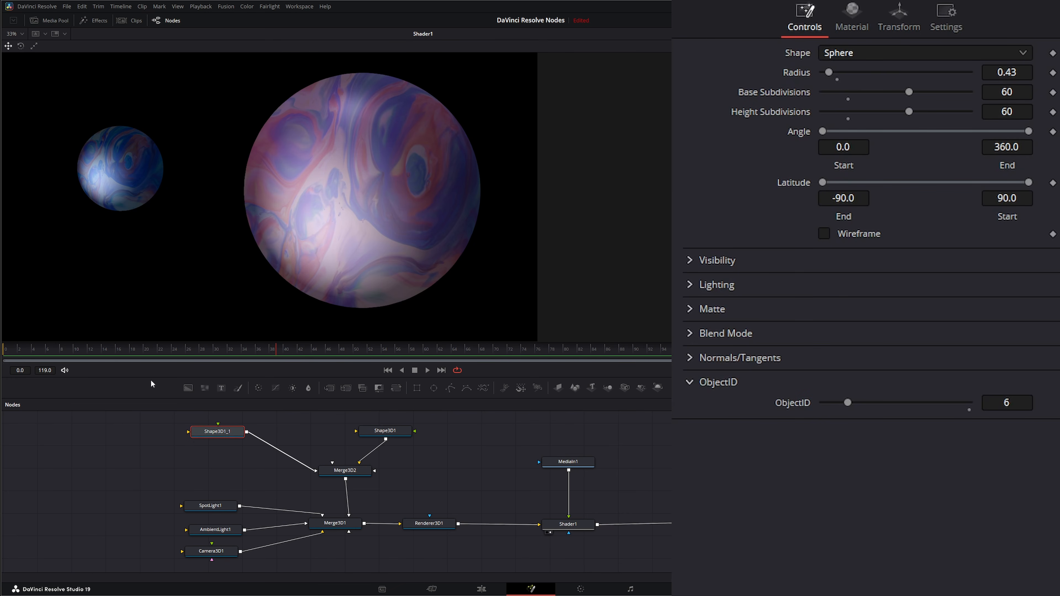
pyautogui.click(872, 49)
pyautogui.click(872, 94)
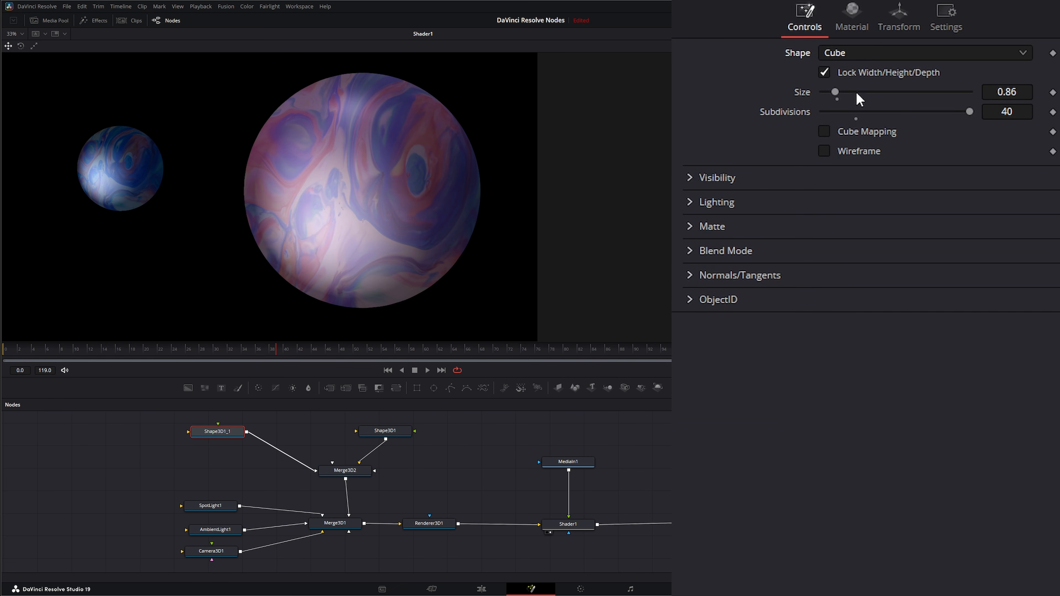
pyautogui.click(429, 369)
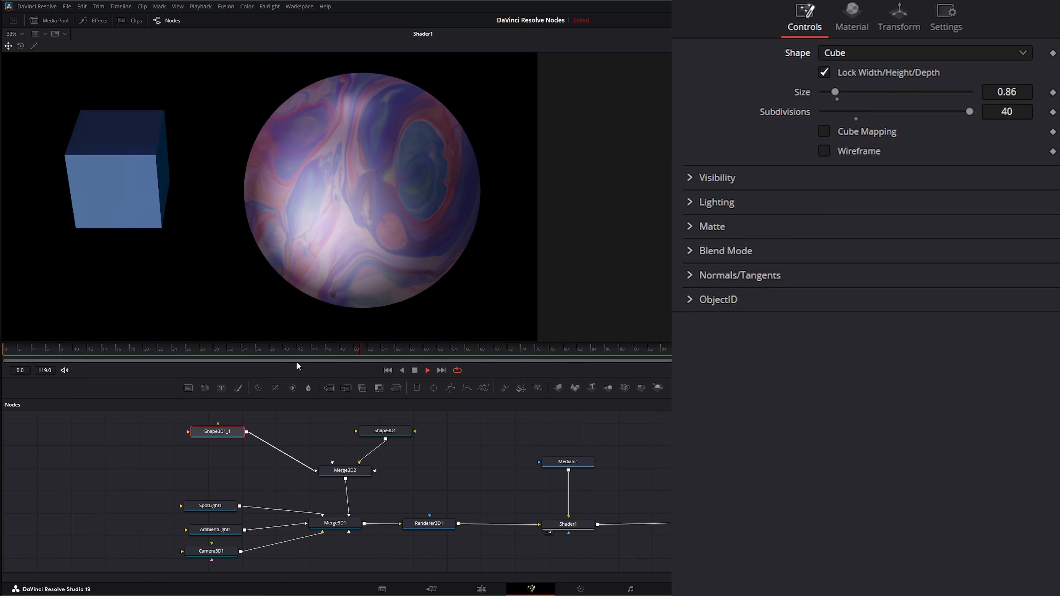
# Change Shape3D1_1's shape to Plane while the playback runs
pyautogui.click(852, 54)
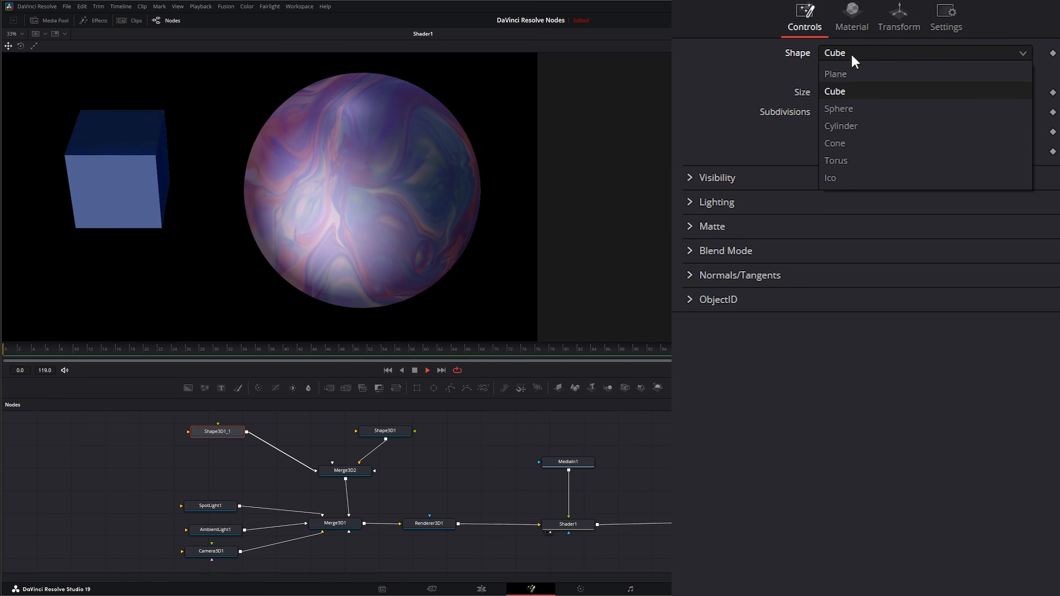
pyautogui.click(863, 74)
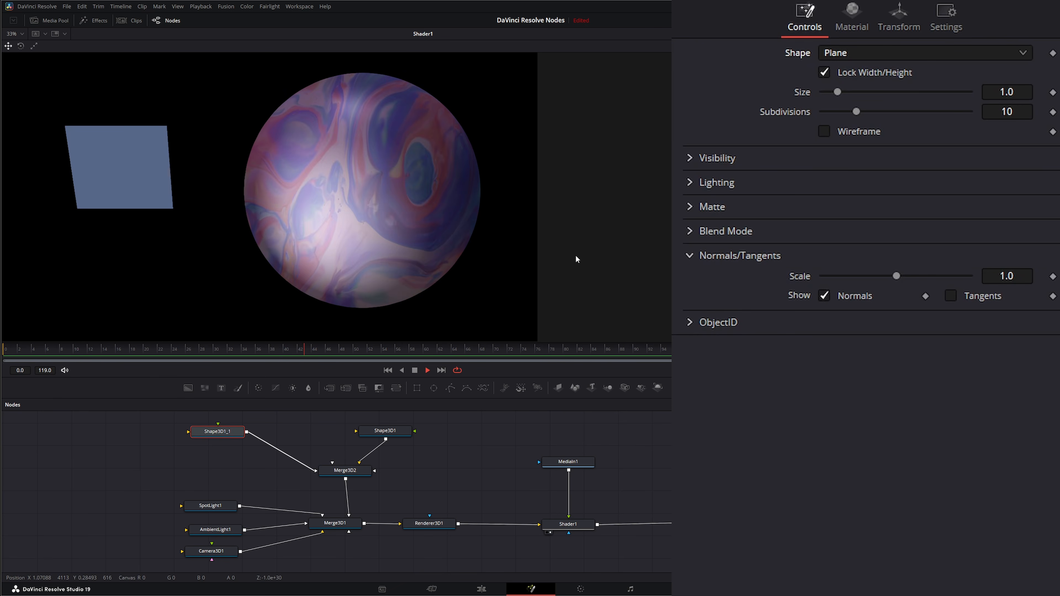
# Try the Cone, Cylinder and Torus shapes on Shape3D1_1 while the playback runs
pyautogui.click(847, 55)
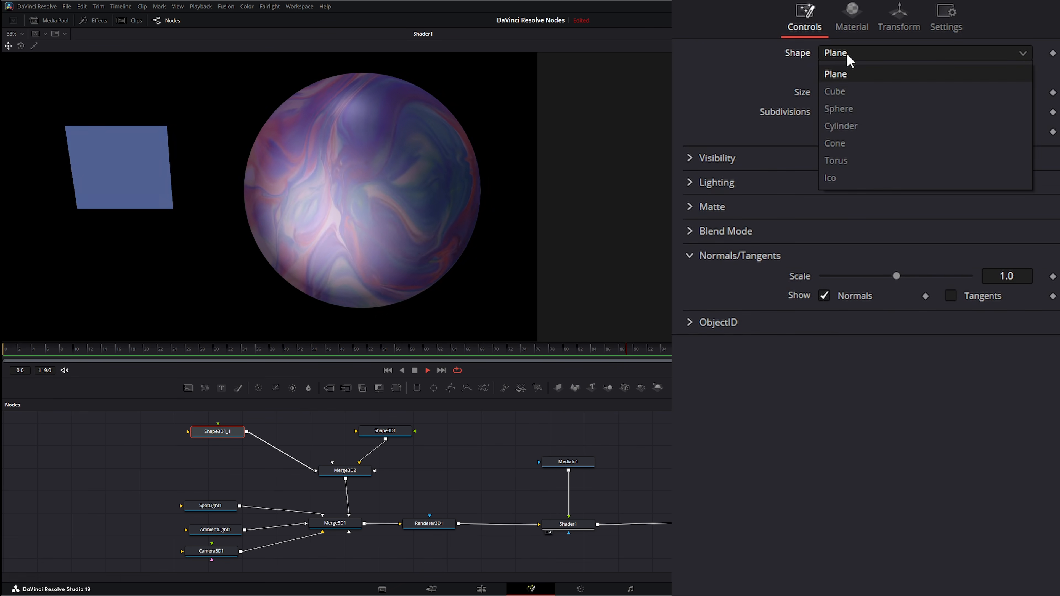
pyautogui.click(857, 143)
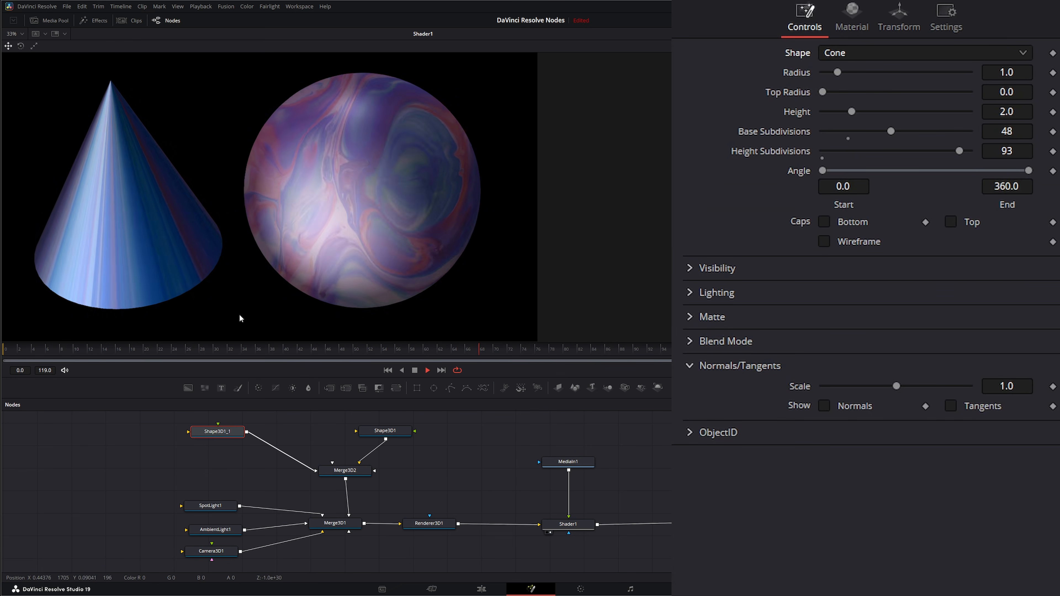
pyautogui.click(844, 54)
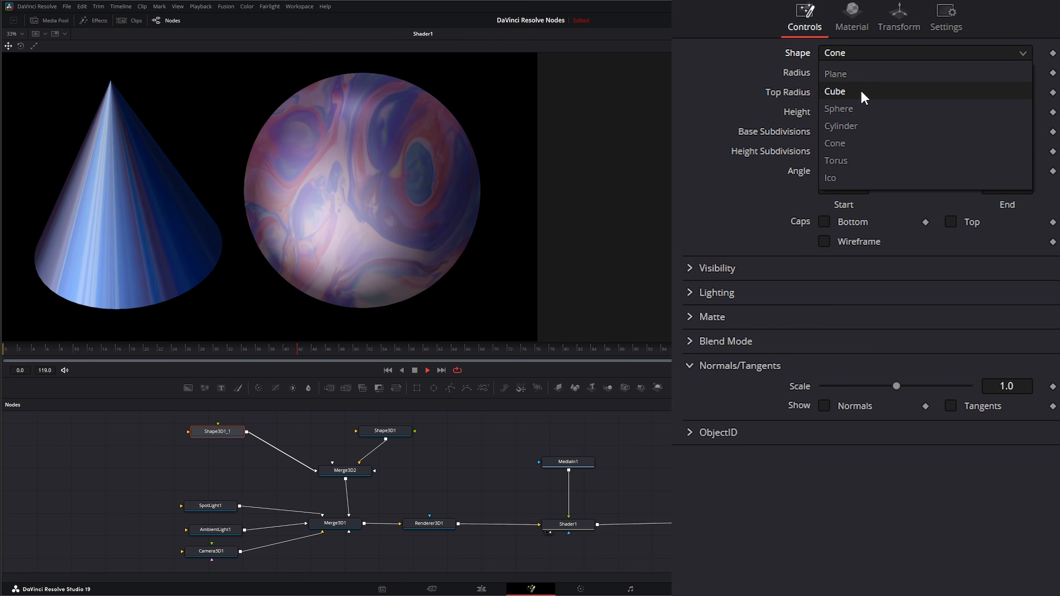
pyautogui.click(854, 126)
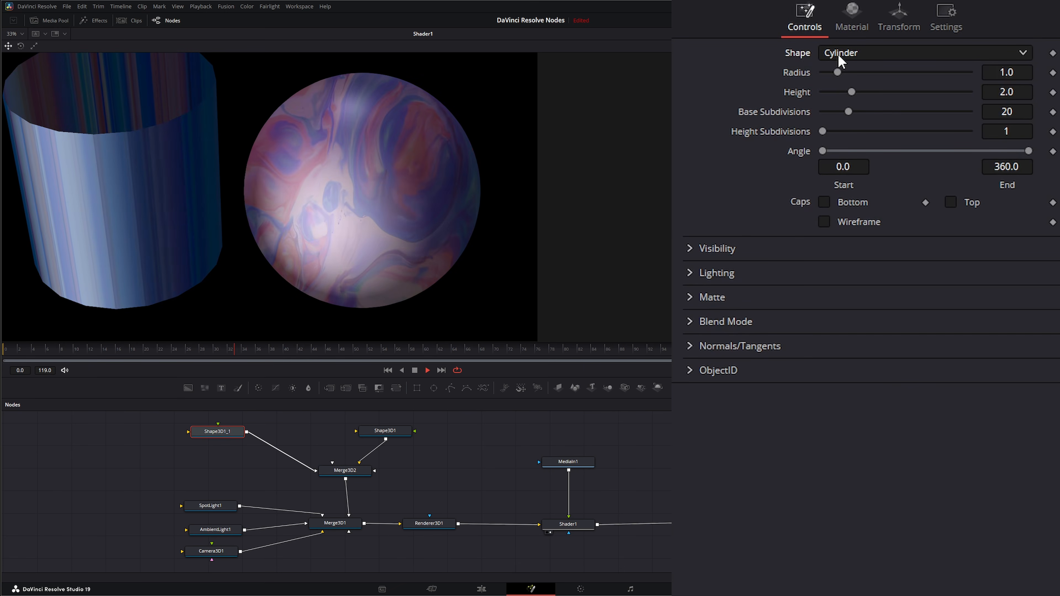
pyautogui.click(838, 54)
pyautogui.click(846, 164)
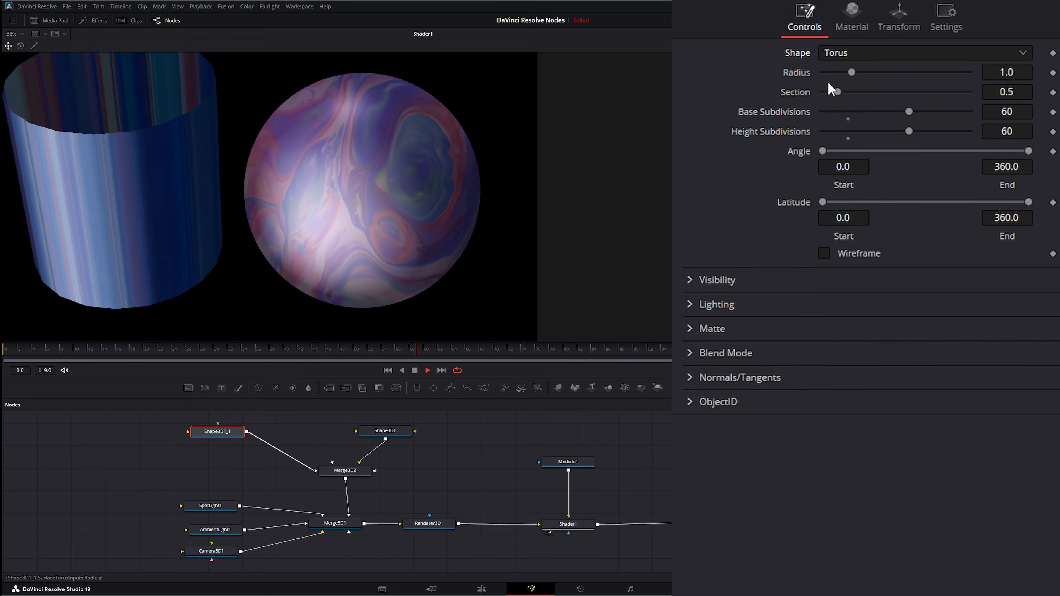
# Change Shape3D1_1's shape to Ico, set its Subdivisions to 14, and stop the playback
pyautogui.click(853, 54)
pyautogui.click(862, 175)
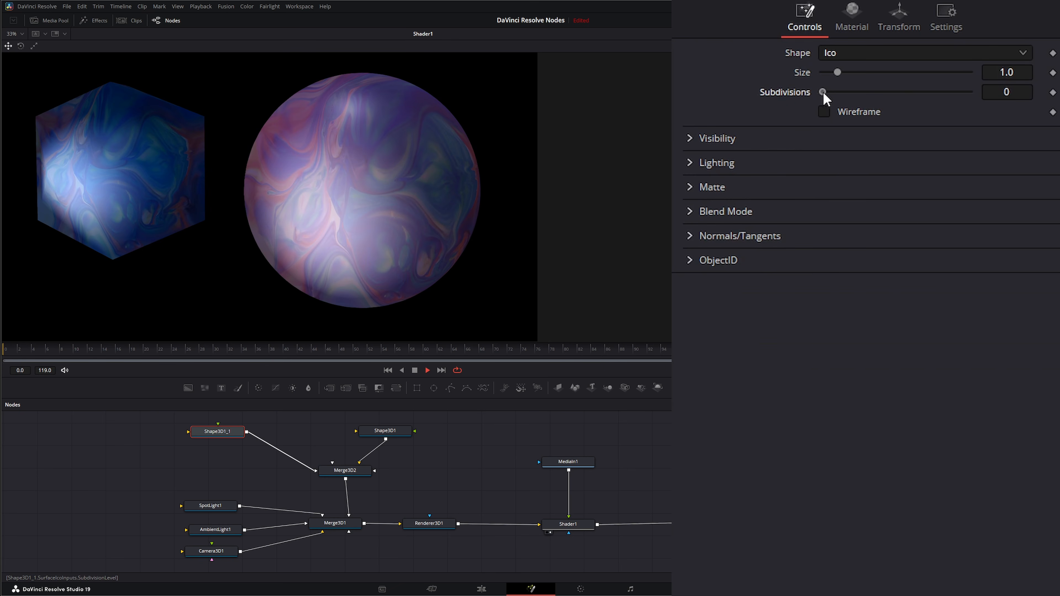
pyautogui.moveTo(910, 94); pyautogui.dragTo(925, 93)
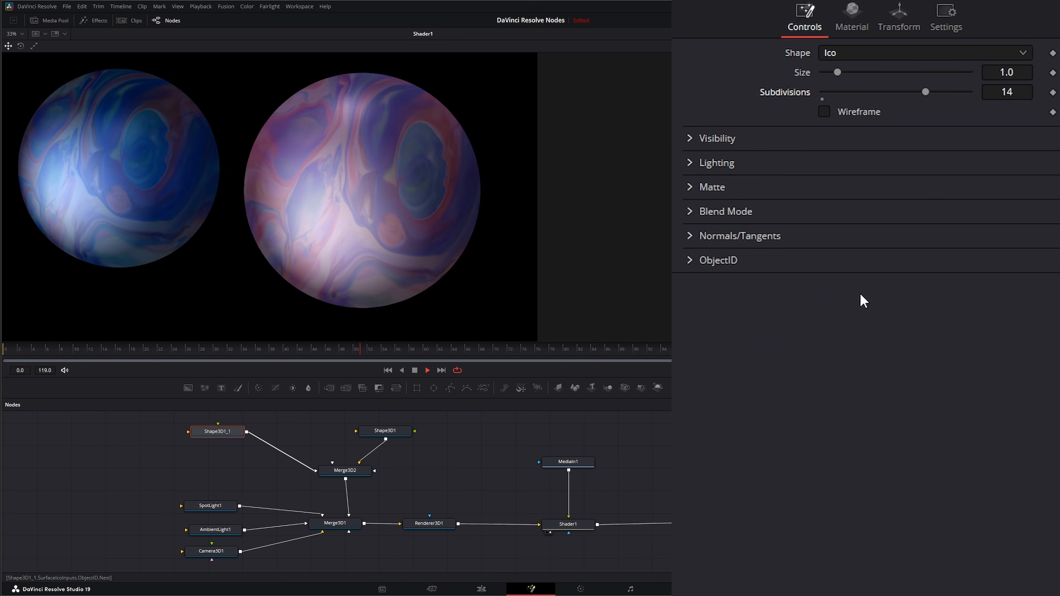
pyautogui.click(842, 53)
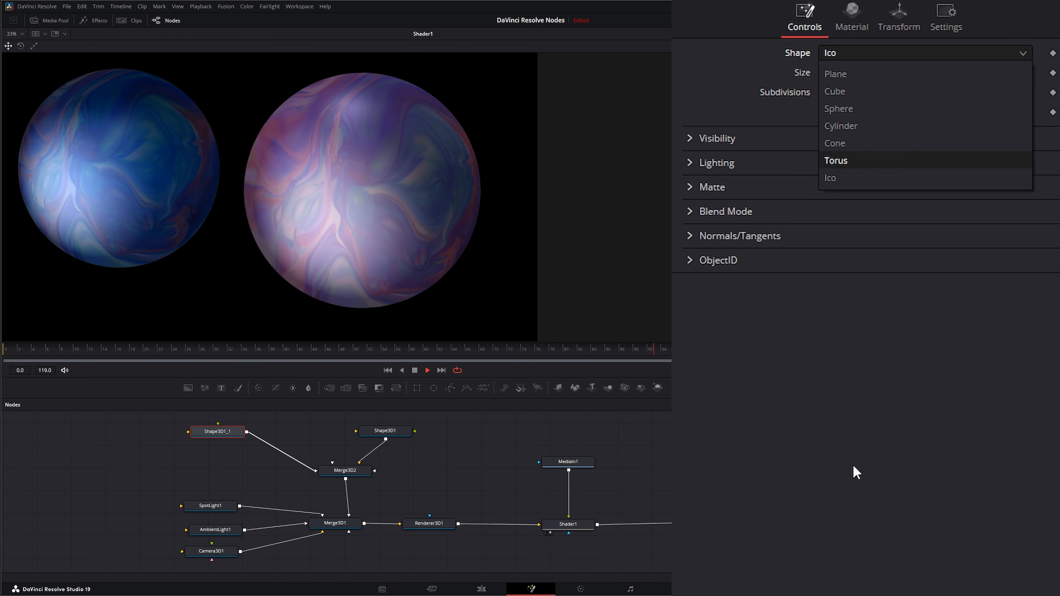
pyautogui.click(416, 370)
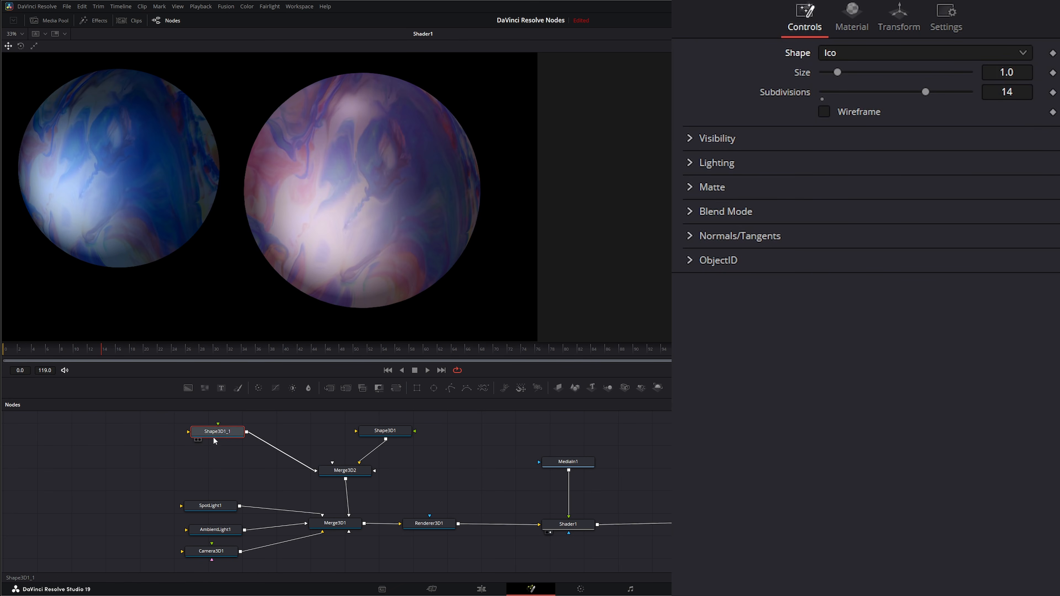
# View the Merge3D1 scene and toggle the Normals display of Shape3D1, leaving it on
pyautogui.moveTo(222, 434); pyautogui.dragTo(216, 437)
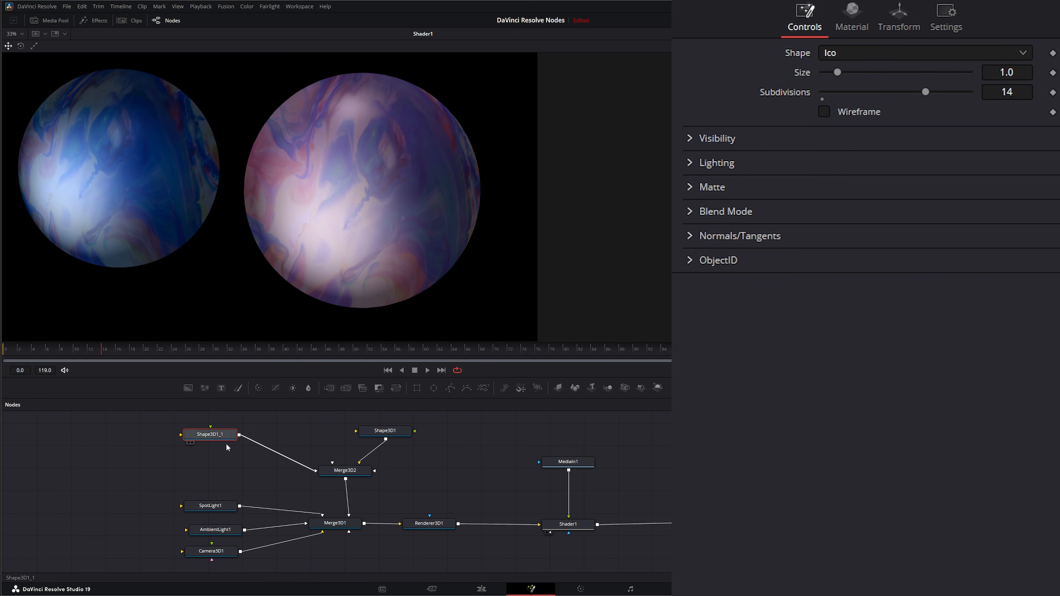
pyautogui.moveTo(336, 524); pyautogui.dragTo(350, 283)
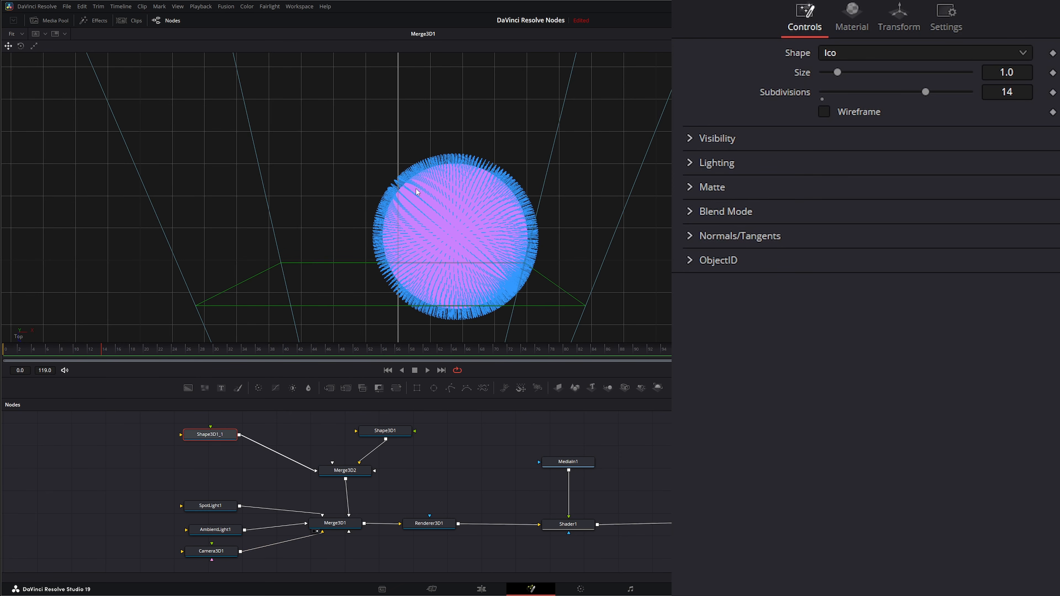
pyautogui.click(391, 437)
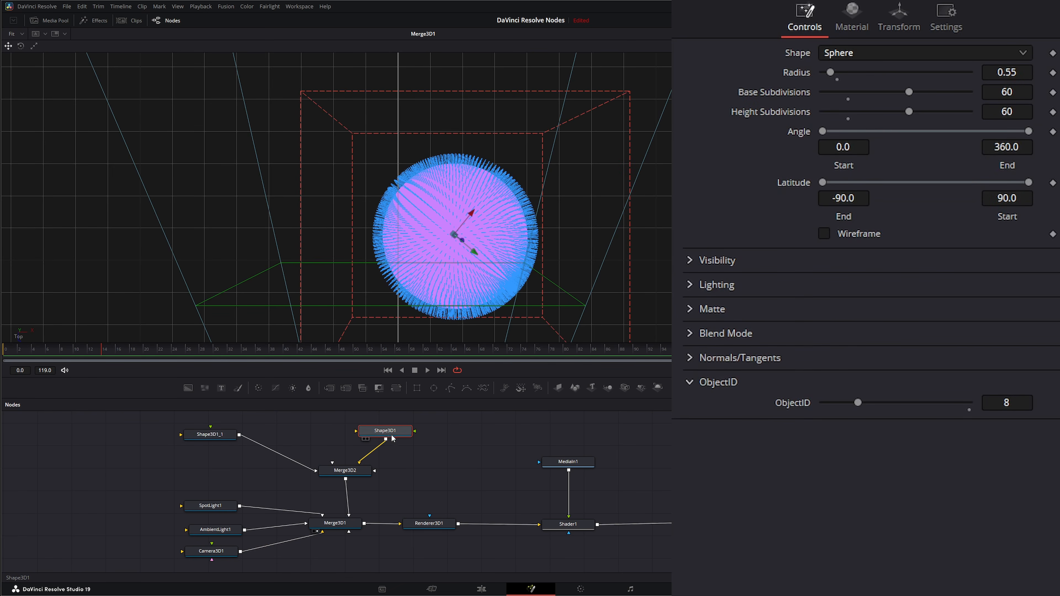
pyautogui.click(691, 360)
pyautogui.click(825, 398)
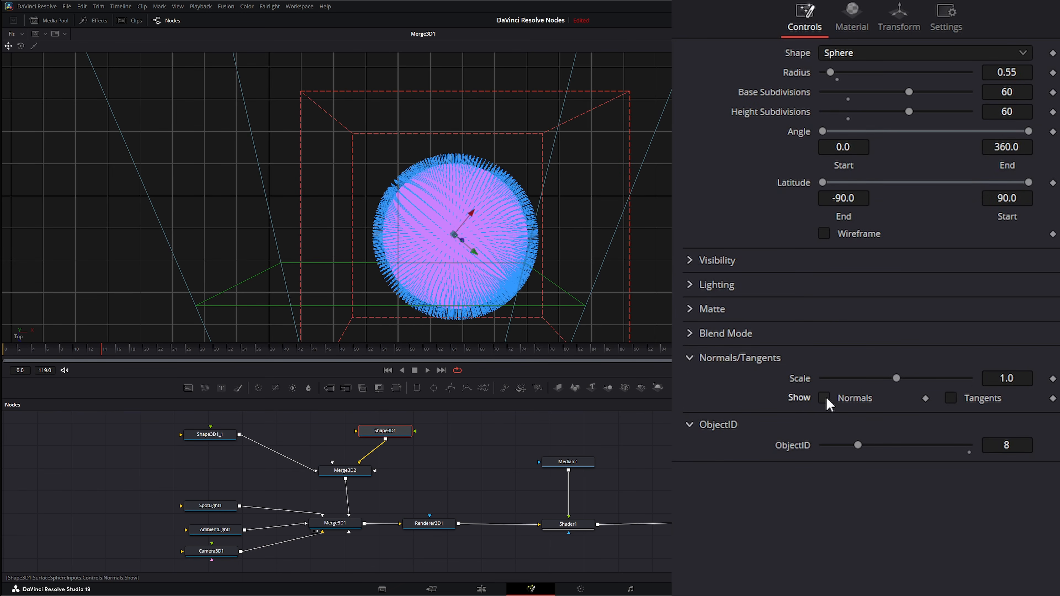
pyautogui.click(825, 398)
pyautogui.click(825, 398)
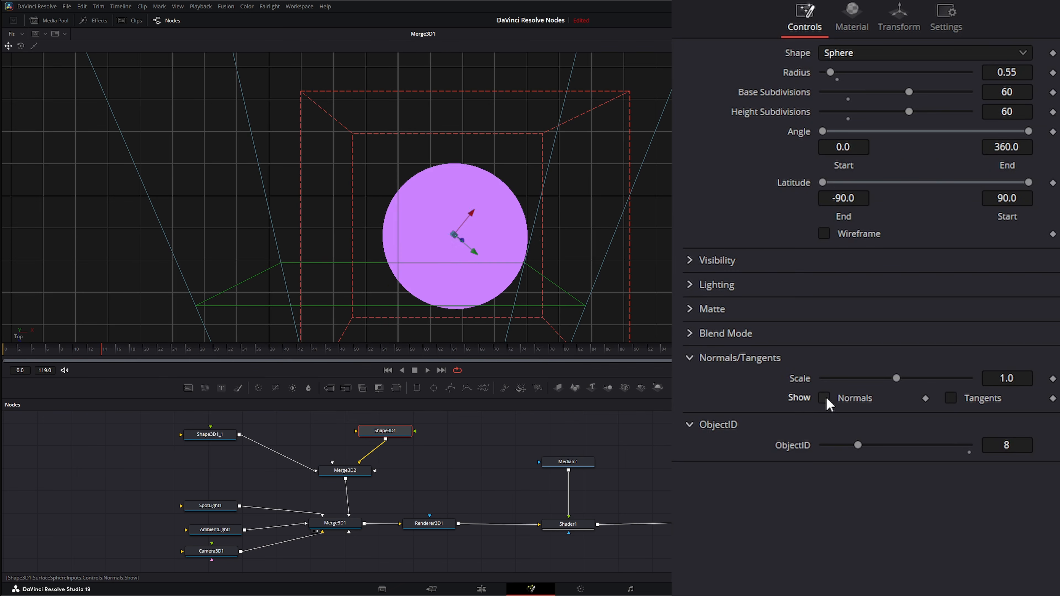
pyautogui.click(825, 398)
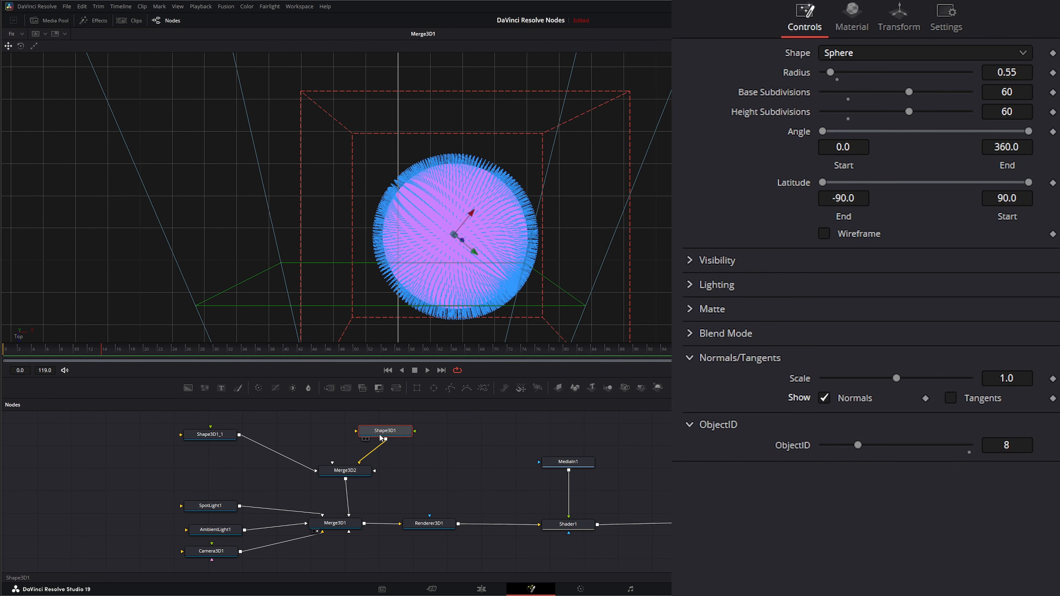
# Add a Replace Normals 3D node and insert it between Shape3D1 and Merge3D2
pyautogui.moveTo(381, 437); pyautogui.dragTo(404, 428)
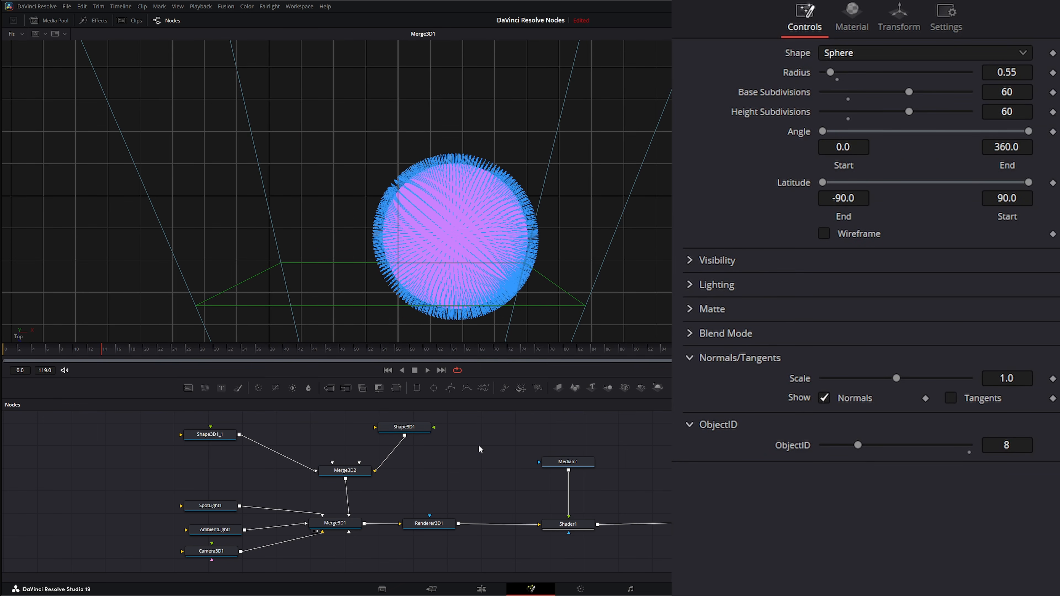
pyautogui.hotkey('shift', 'space')
pyautogui.write('shad')
pyautogui.press('BackSpace')
pyautogui.press('BackSpace')
pyautogui.press('BackSpace')
pyautogui.press('BackSpace')
pyautogui.write('norm')
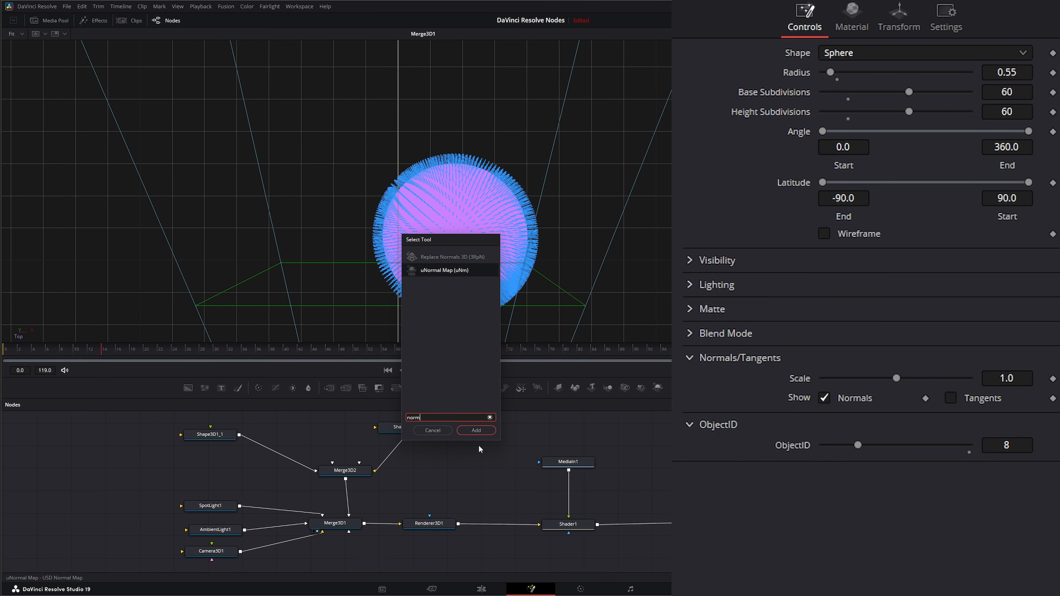
pyautogui.click(441, 256)
pyautogui.click(476, 430)
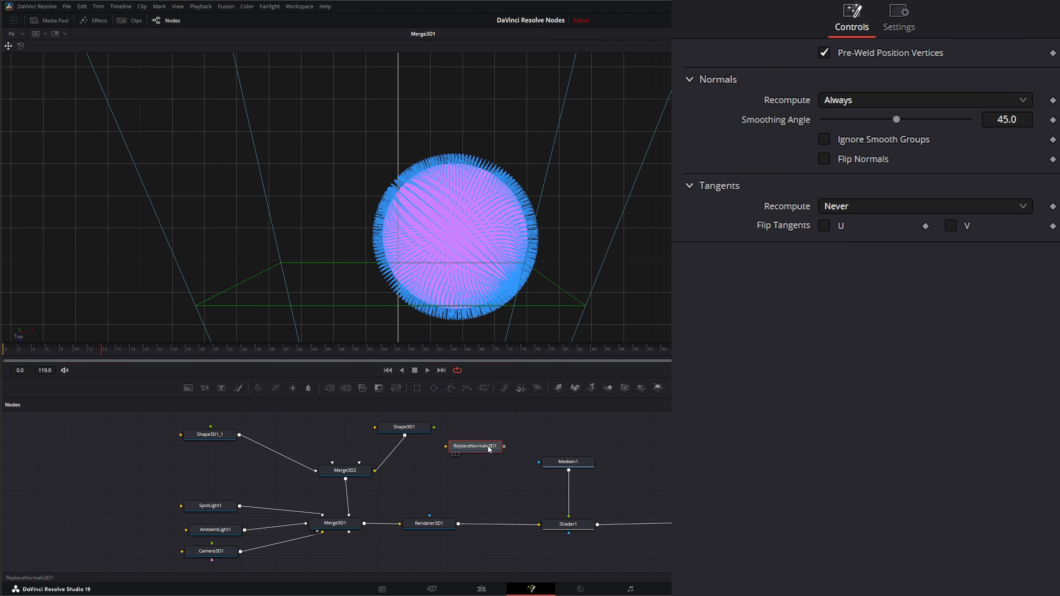
pyautogui.moveTo(471, 446); pyautogui.dragTo(393, 450)
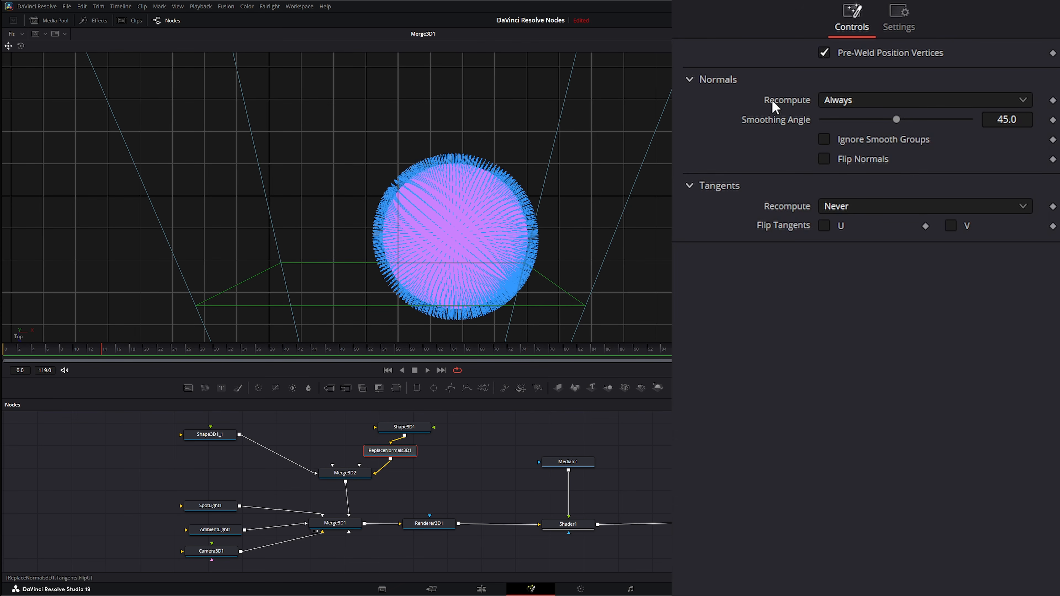
# Toggle Flip Normals on ReplaceNormals3D1 while viewing Merge3D1 and Shader1 to compare the shading, leaving it off
pyautogui.click(828, 160)
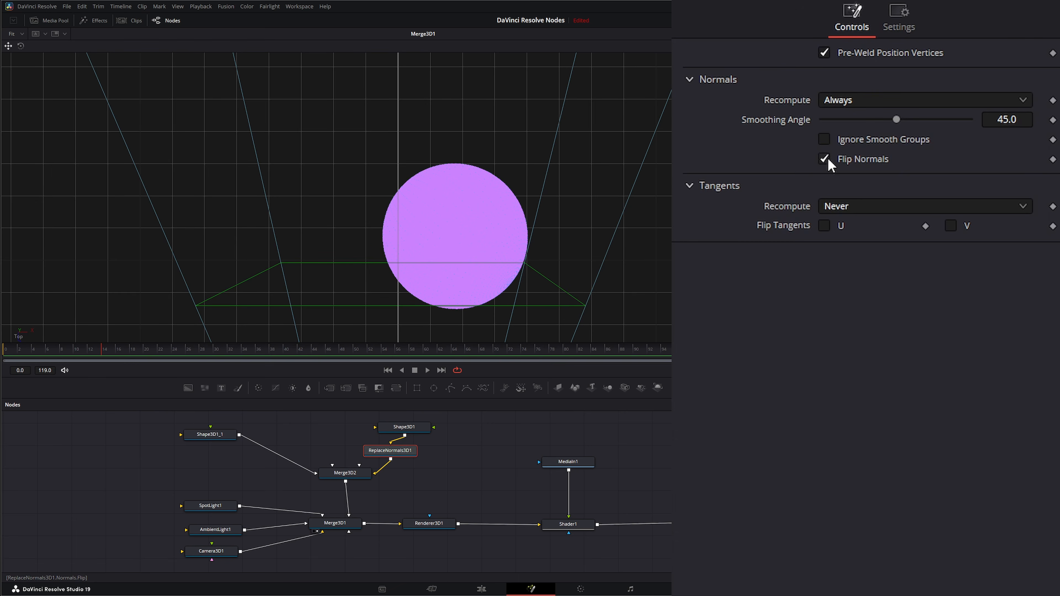
pyautogui.click(828, 160)
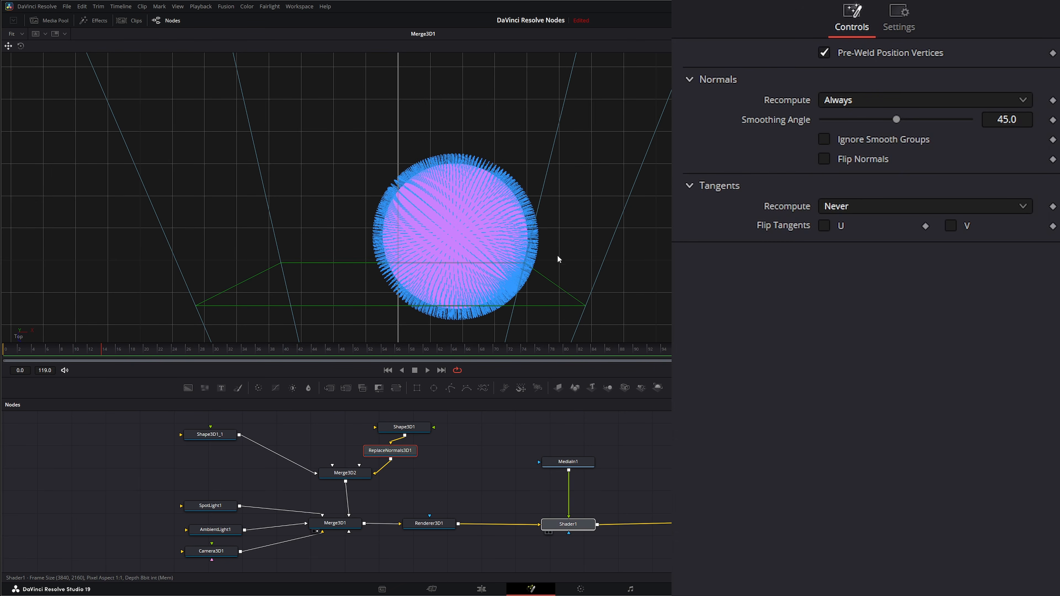
pyautogui.moveTo(558, 256); pyautogui.dragTo(557, 253)
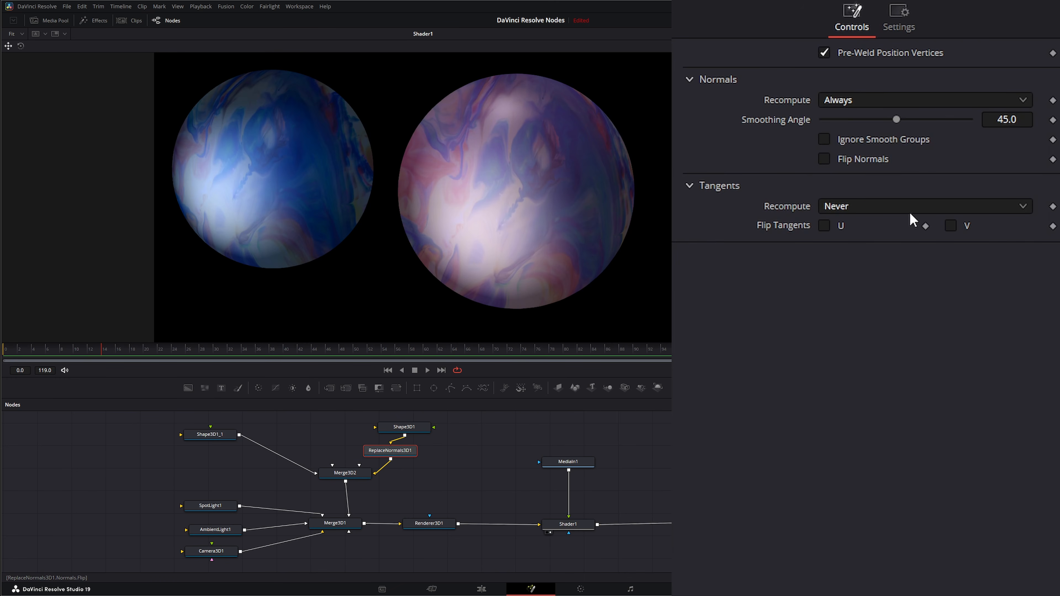
pyautogui.click(829, 159)
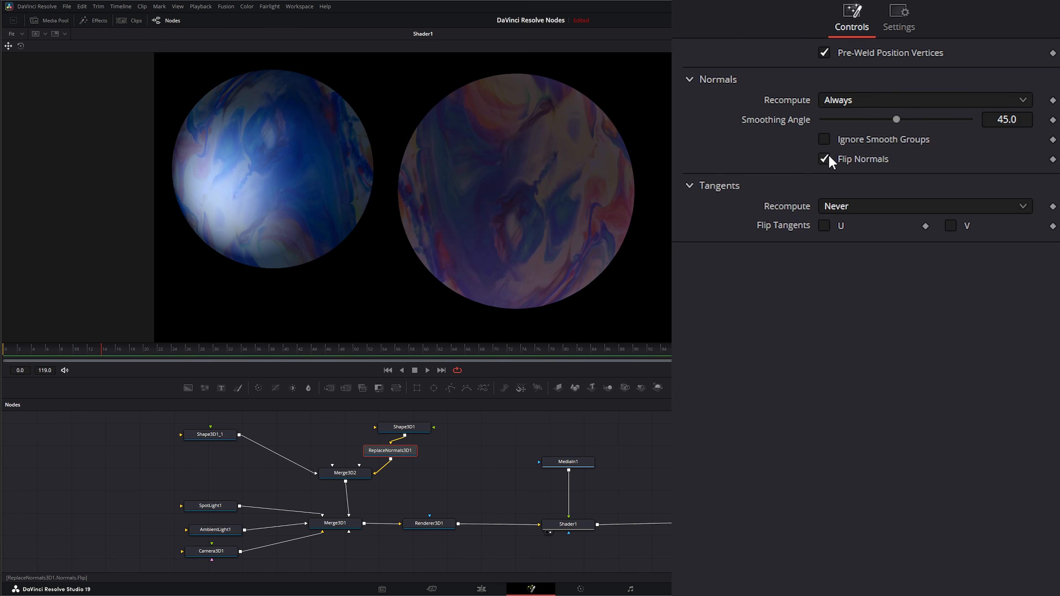
pyautogui.click(828, 159)
# Delete the ReplaceNormals3D1 node and select Shader1
pyautogui.moveTo(458, 461); pyautogui.dragTo(402, 450)
pyautogui.press('Delete')
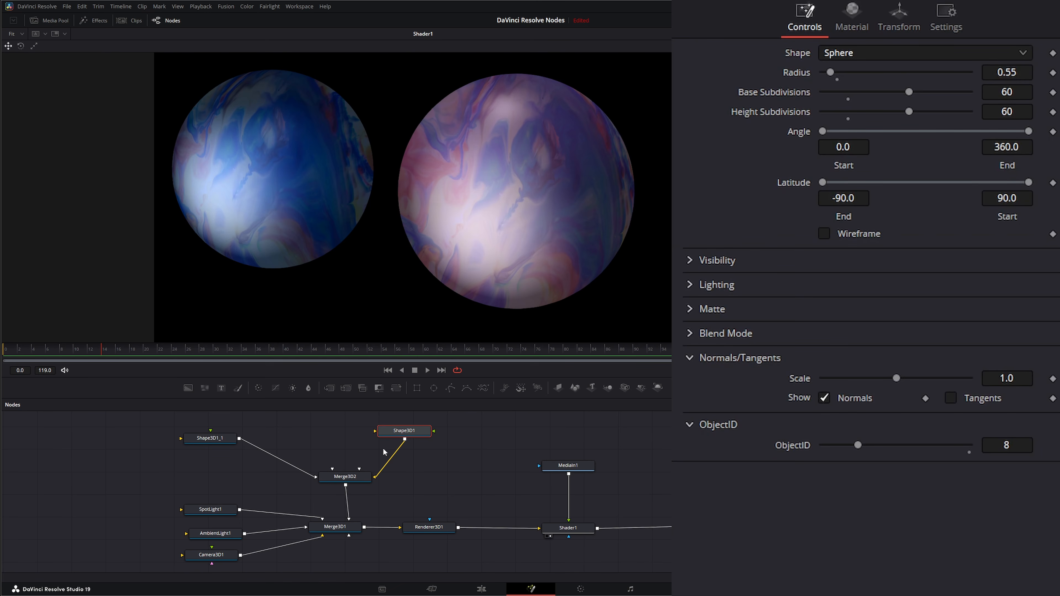
pyautogui.click(504, 454)
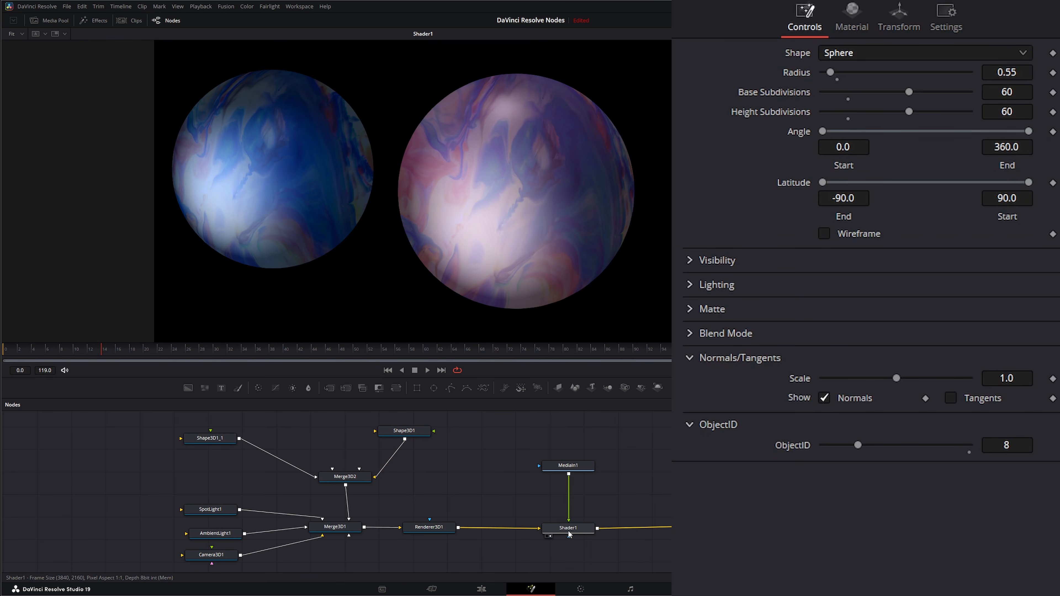
pyautogui.moveTo(569, 531); pyautogui.dragTo(572, 531)
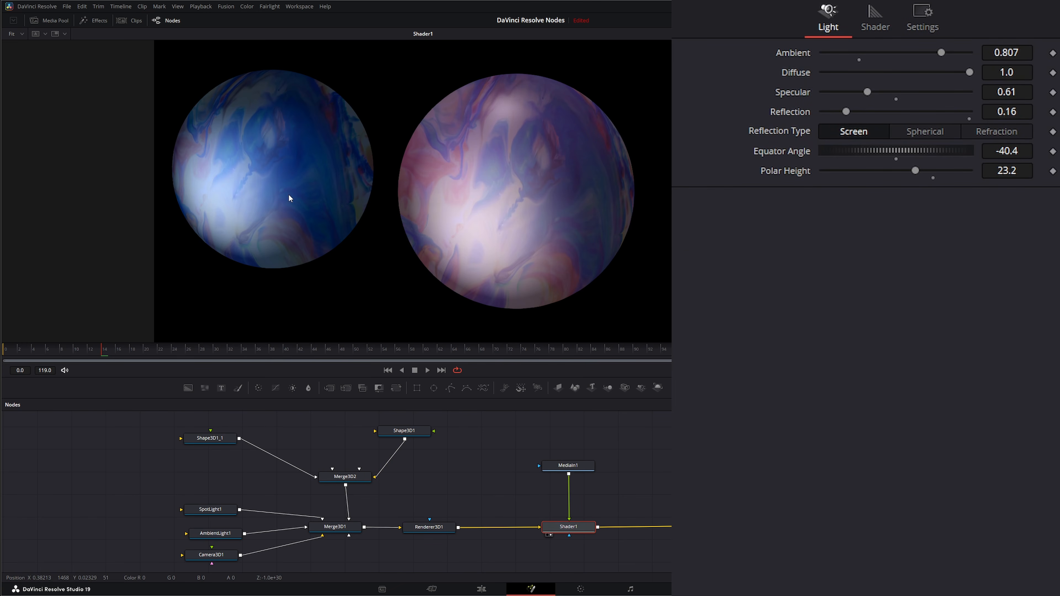
# Set Shape3D1_1's ObjectID to 2
pyautogui.click(207, 442)
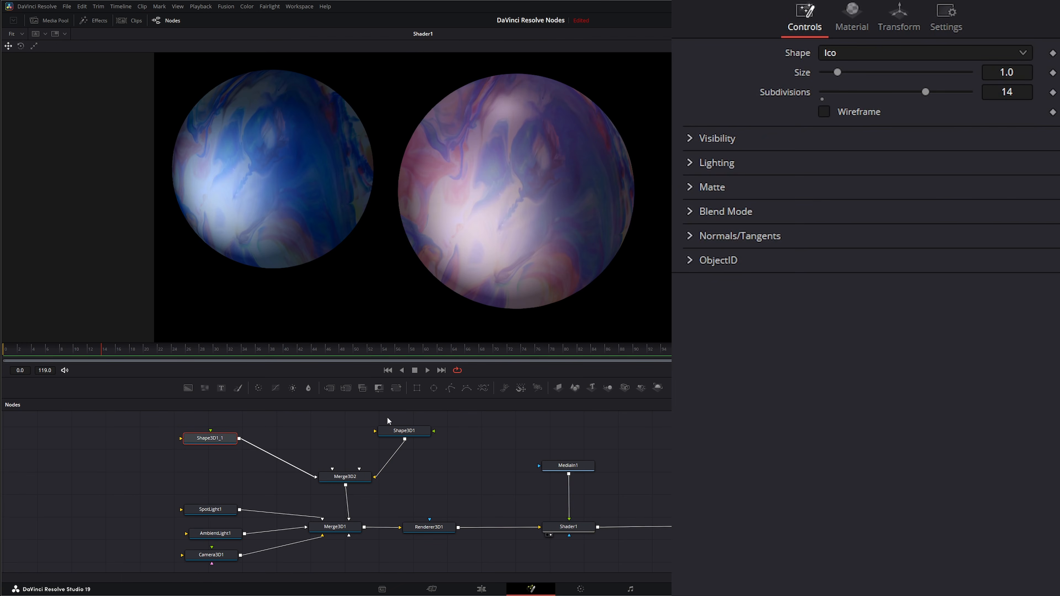
pyautogui.moveTo(212, 438); pyautogui.dragTo(214, 439)
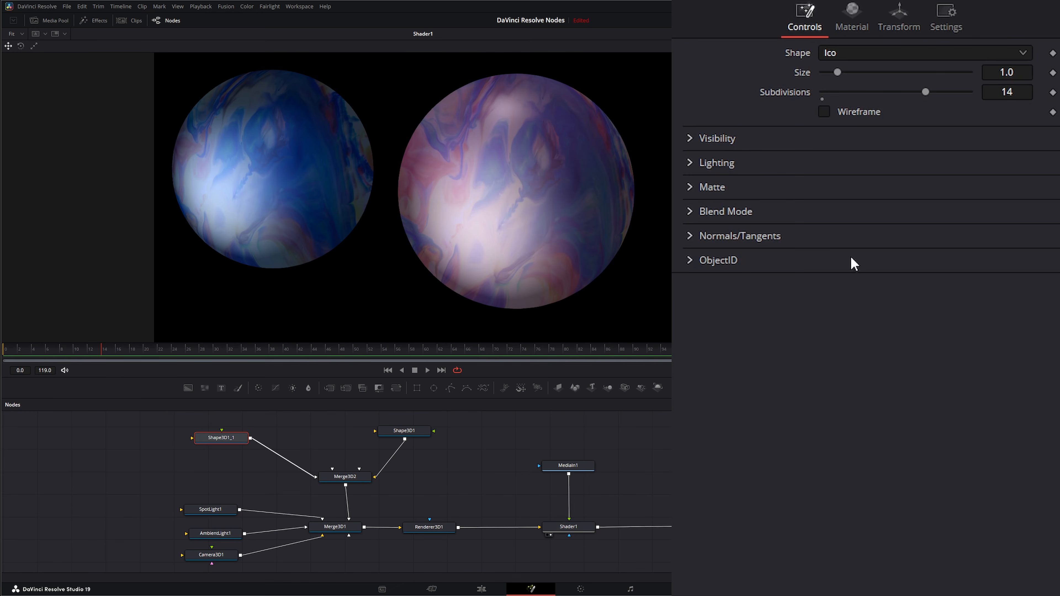
pyautogui.click(689, 260)
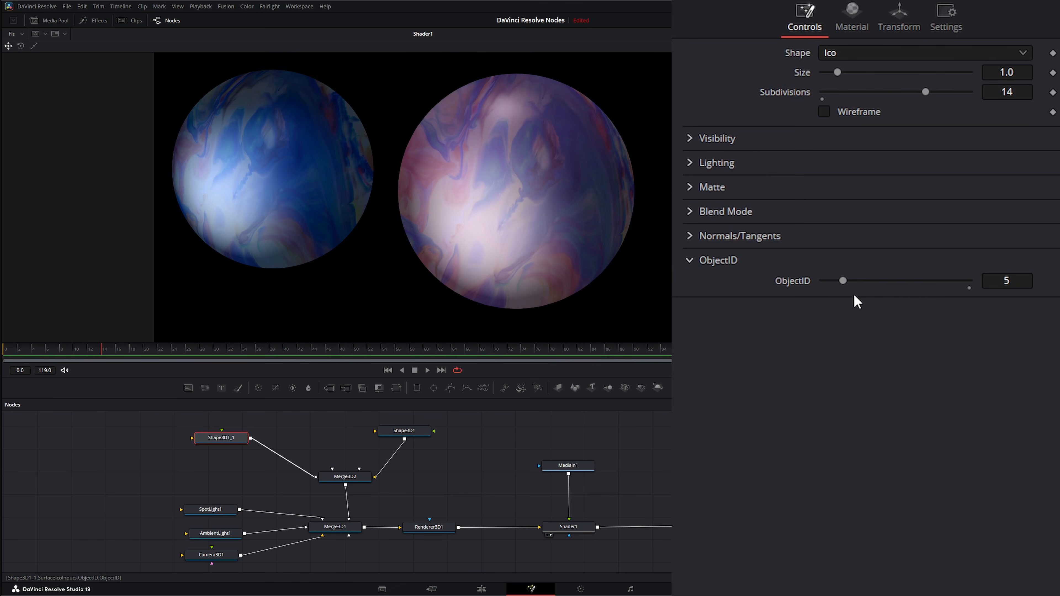
pyautogui.click(1014, 283)
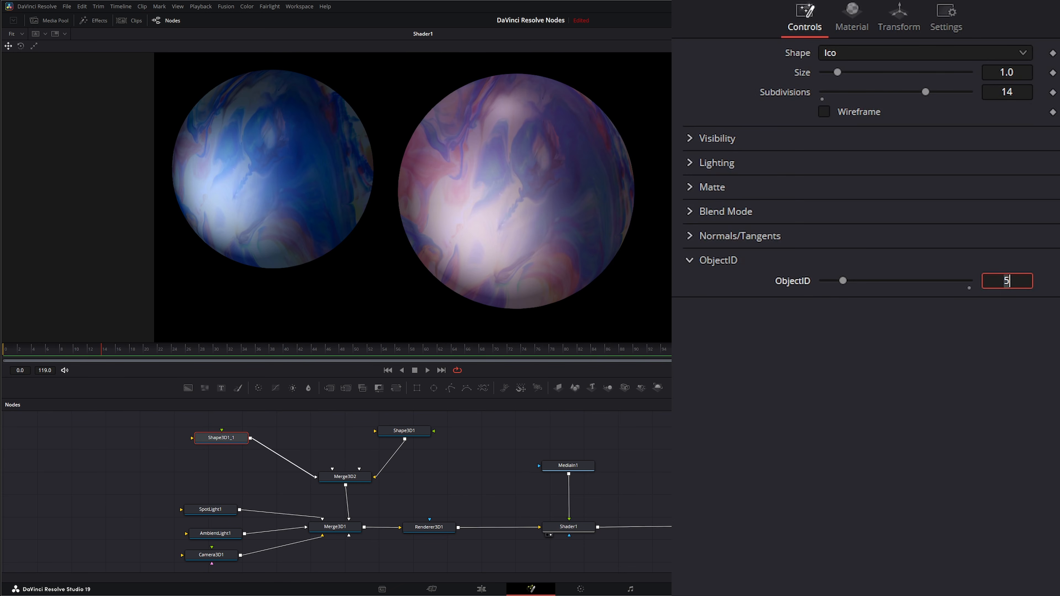
pyautogui.press('Return')
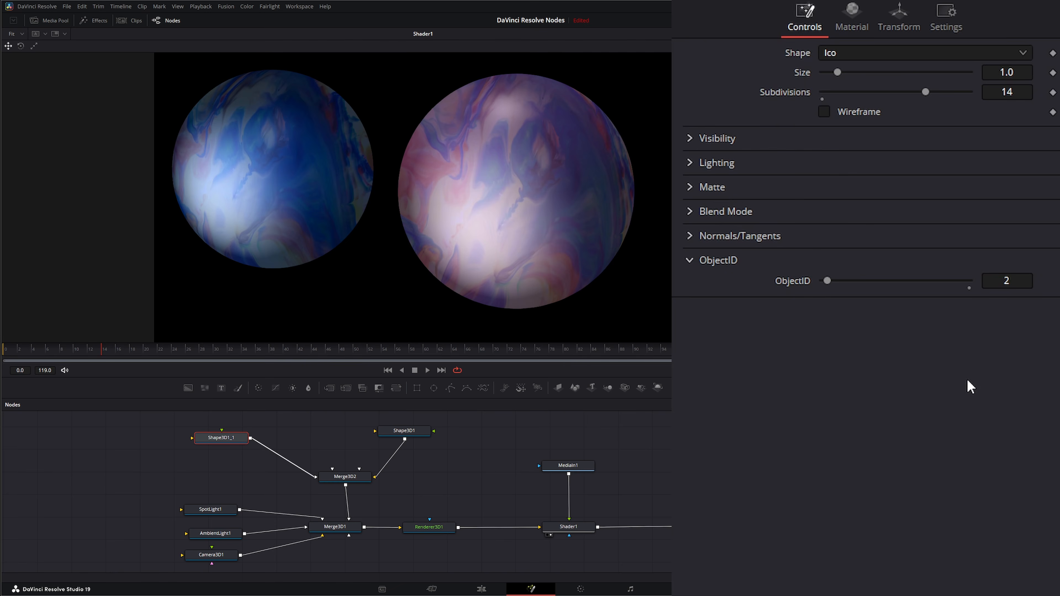
# Set Shape3D1's ObjectID to 1 and reselect Shader1
pyautogui.click(405, 434)
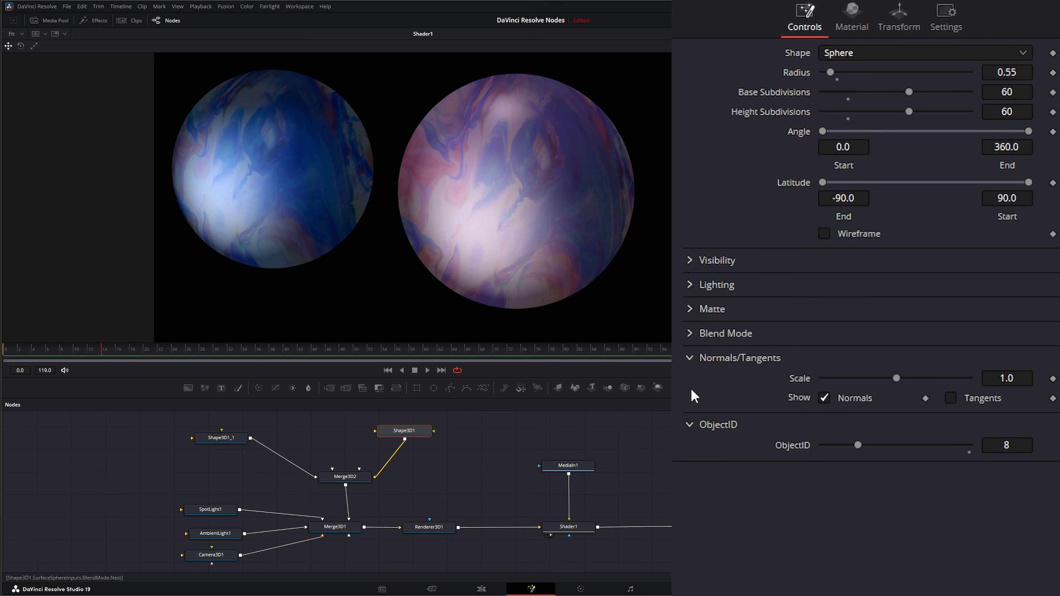
pyautogui.click(1023, 444)
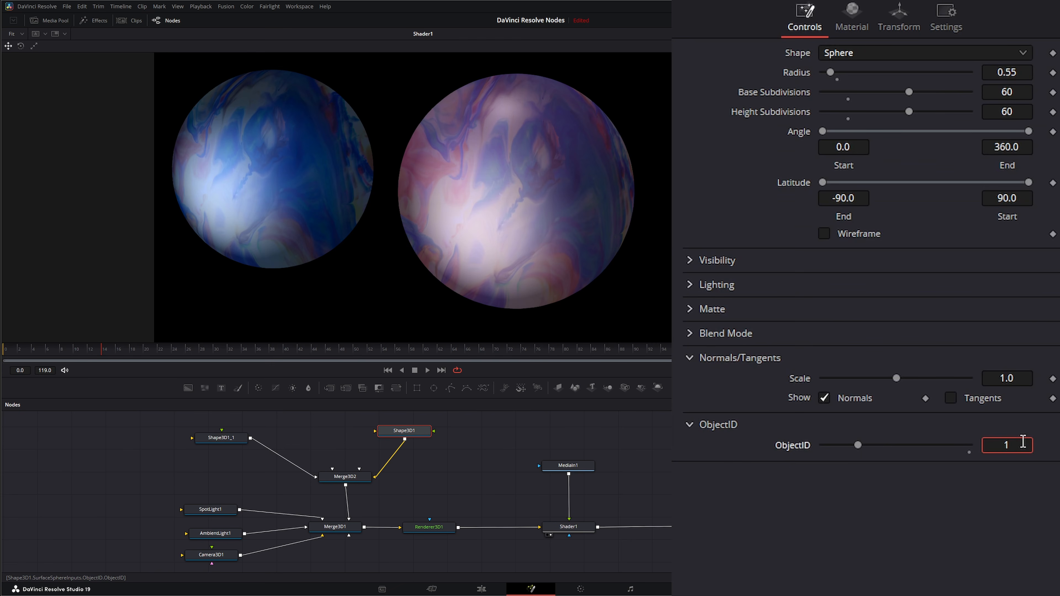
pyautogui.press('Tab')
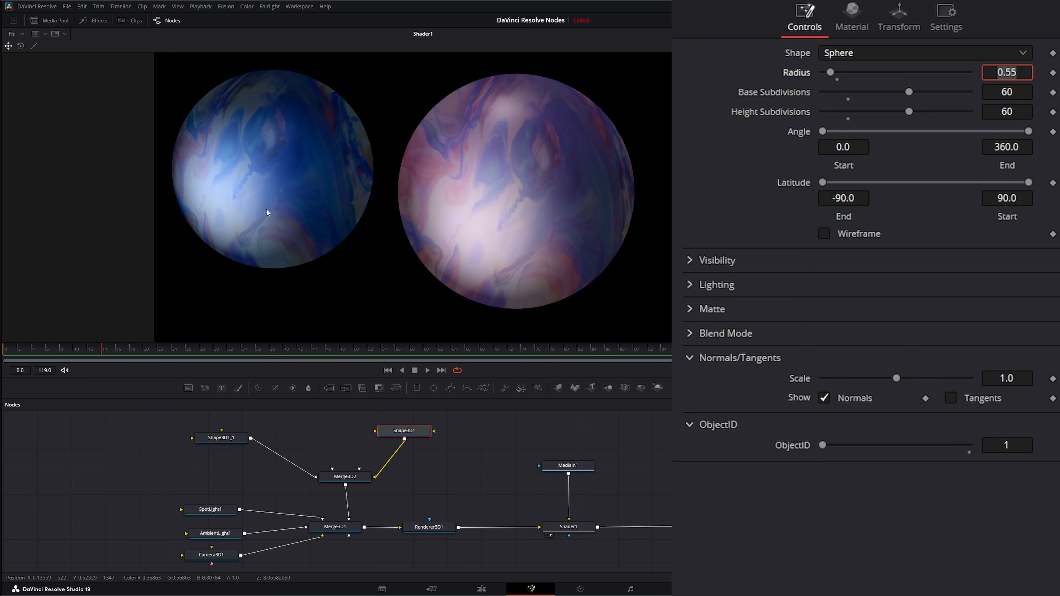
pyautogui.click(566, 527)
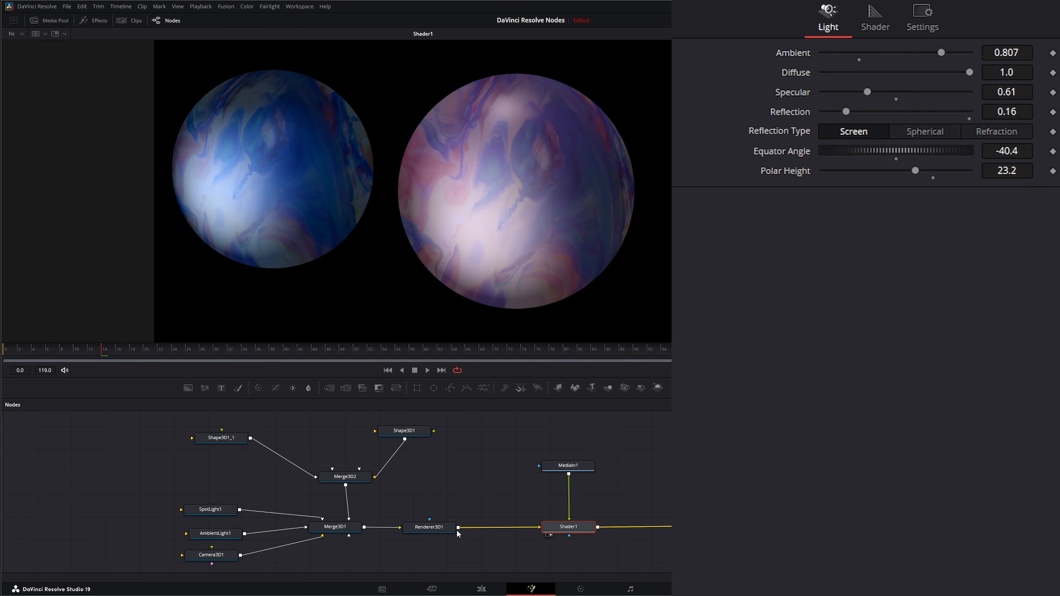
# Enable the Object ID output channel on Renderer3D1 and reselect Shader1
pyautogui.click(428, 532)
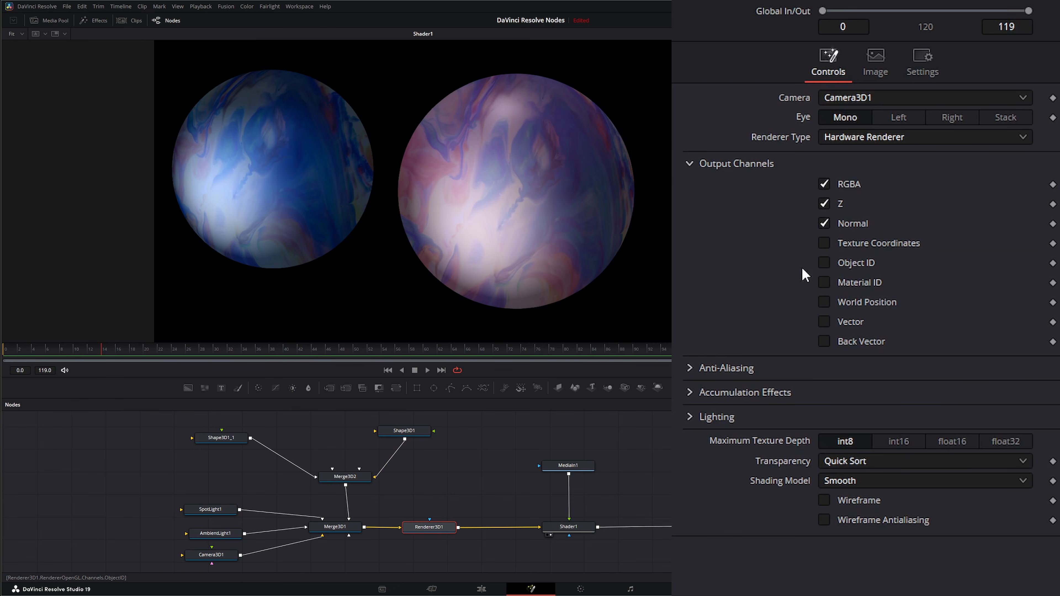
pyautogui.click(825, 262)
pyautogui.click(570, 529)
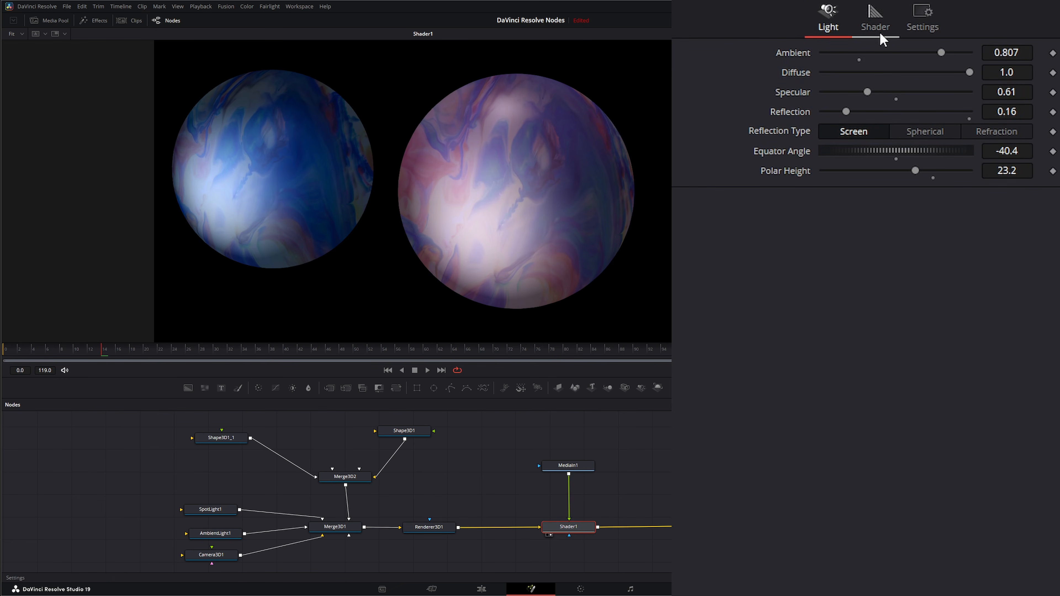
# Turn on Use Object for Shader1 and set its Object ID to 1
pyautogui.click(923, 17)
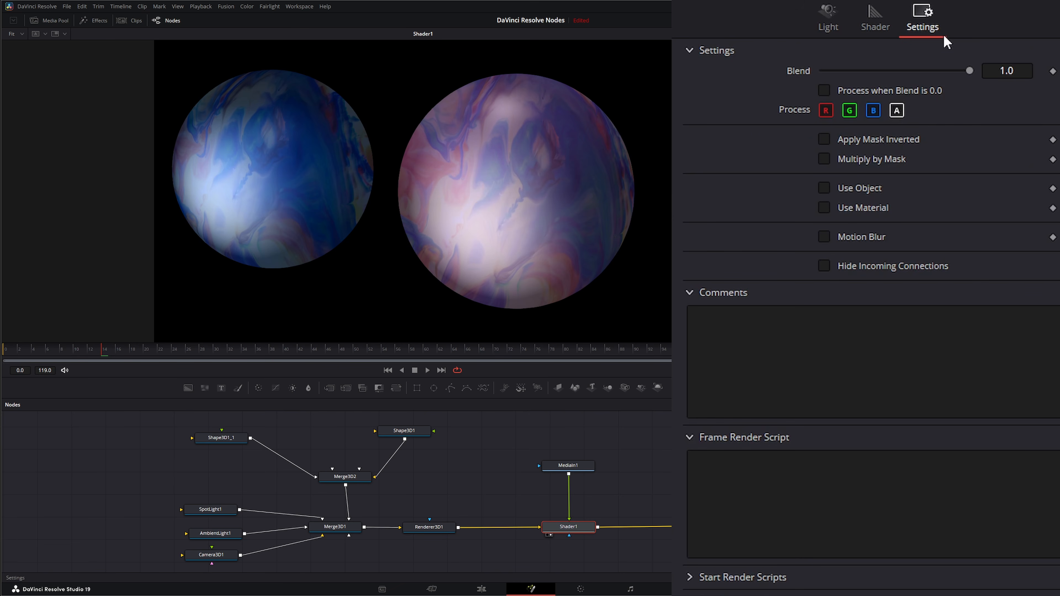
pyautogui.click(825, 189)
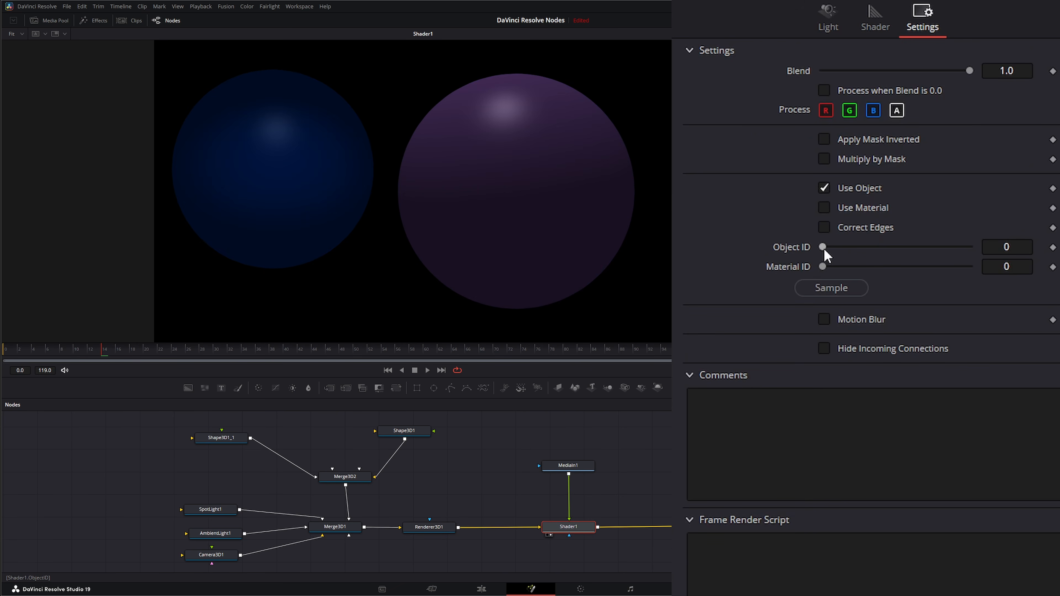
pyautogui.moveTo(823, 247); pyautogui.dragTo(826, 247)
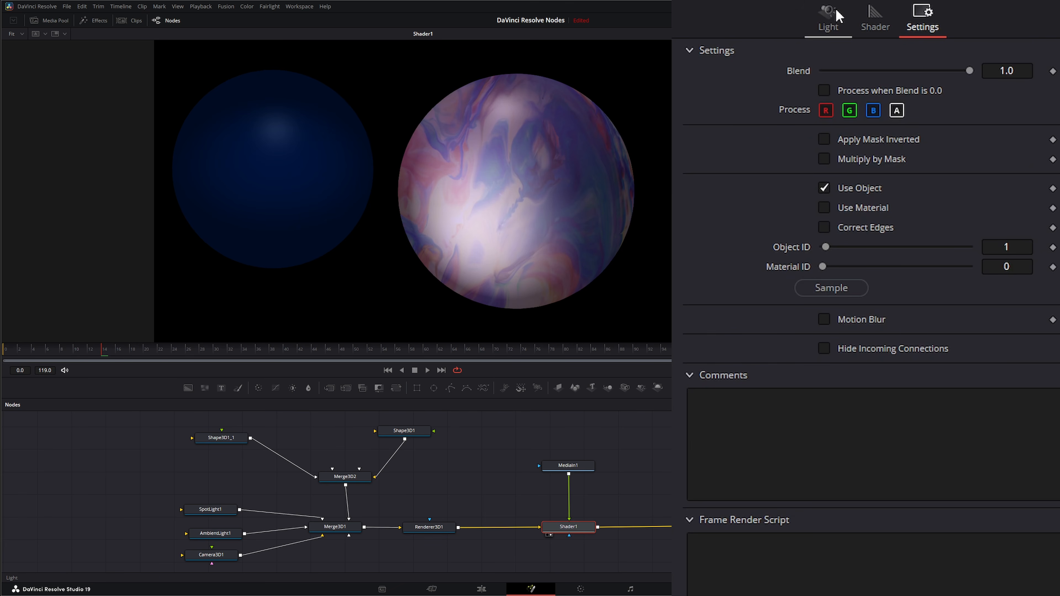
pyautogui.click(828, 17)
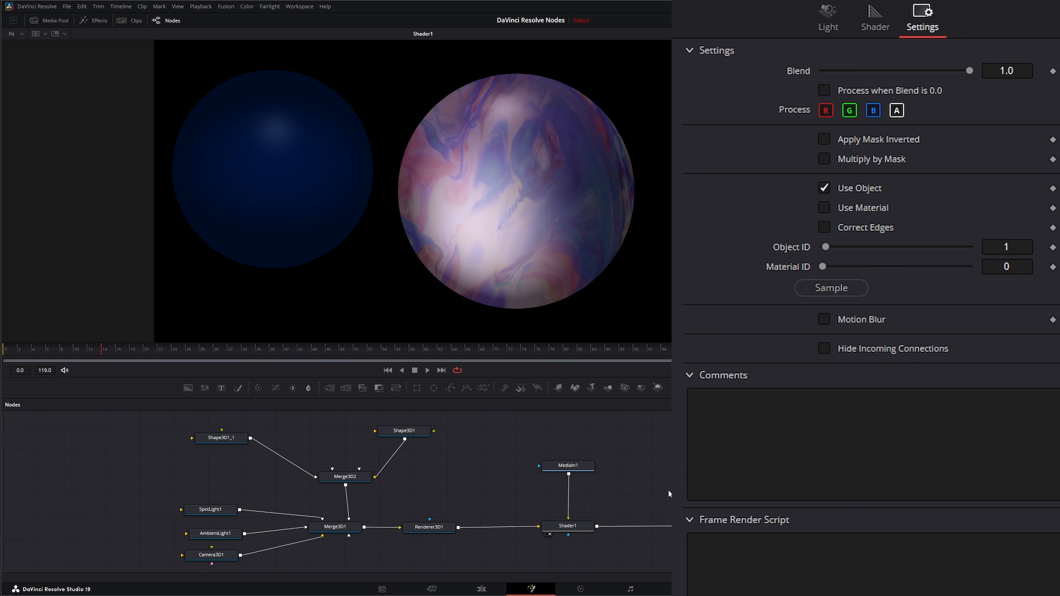
# Add a second Shader node directly after Shader1 and connect the spiral loop clip as its reflection map
pyautogui.hotkey('shift', 'space')
pyautogui.write('shad')
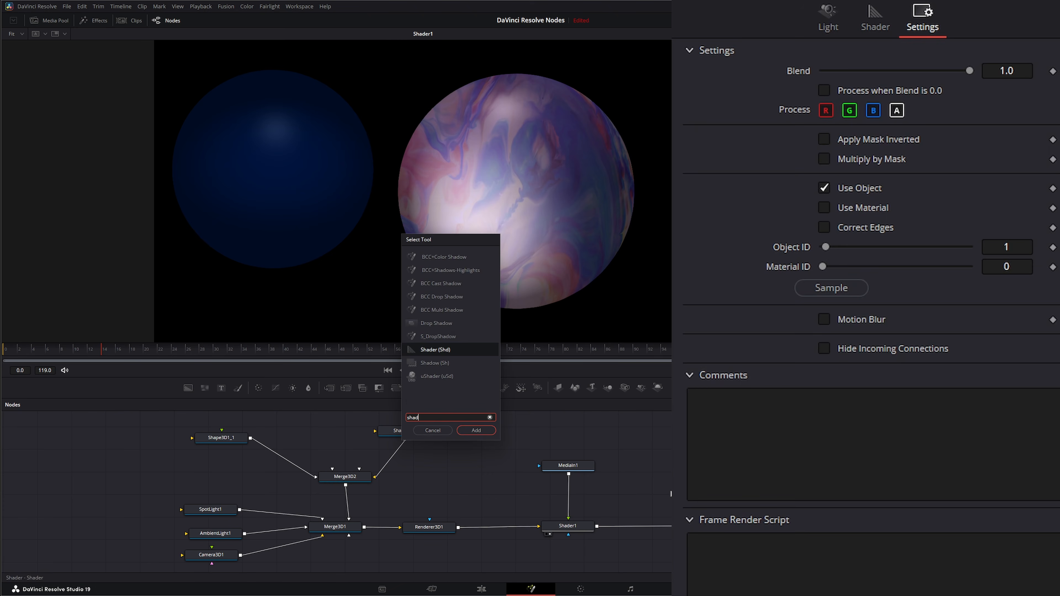
pyautogui.press('Return')
pyautogui.moveTo(671, 492); pyautogui.dragTo(653, 529)
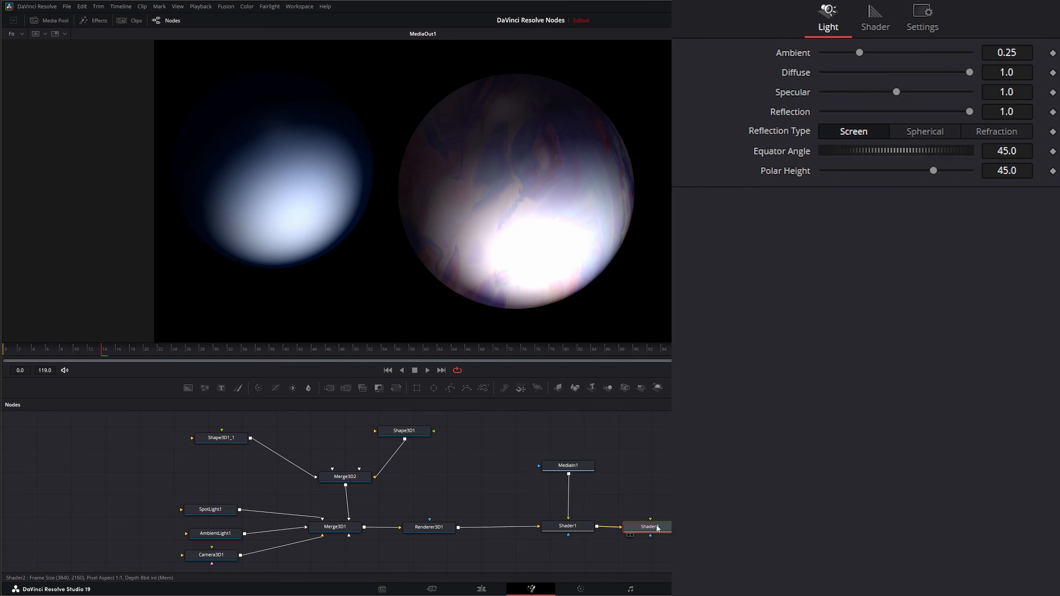
pyautogui.moveTo(654, 526); pyautogui.dragTo(655, 525)
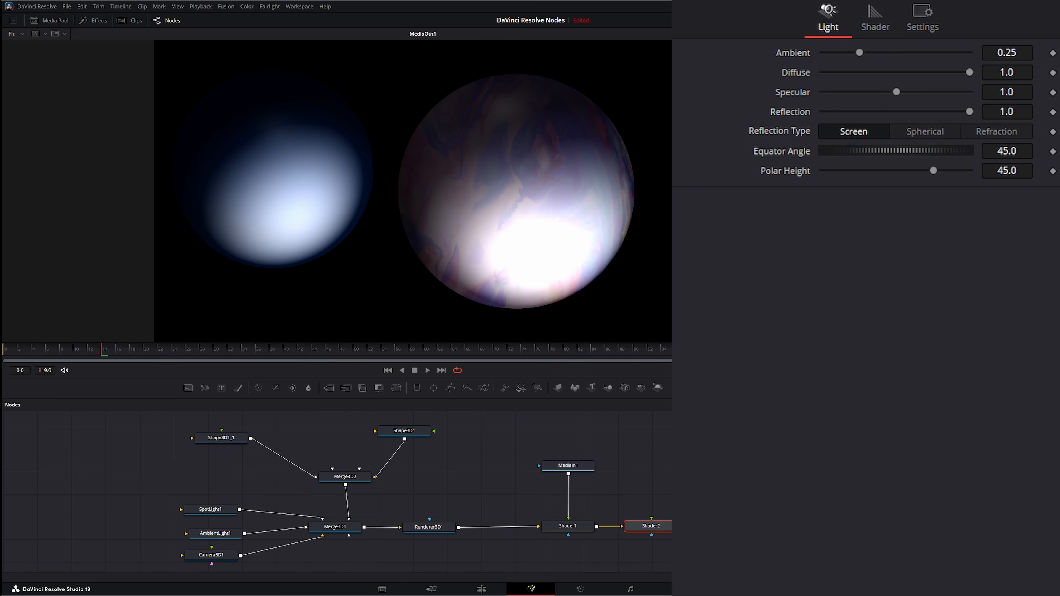
pyautogui.moveTo(710, 418); pyautogui.dragTo(652, 518)
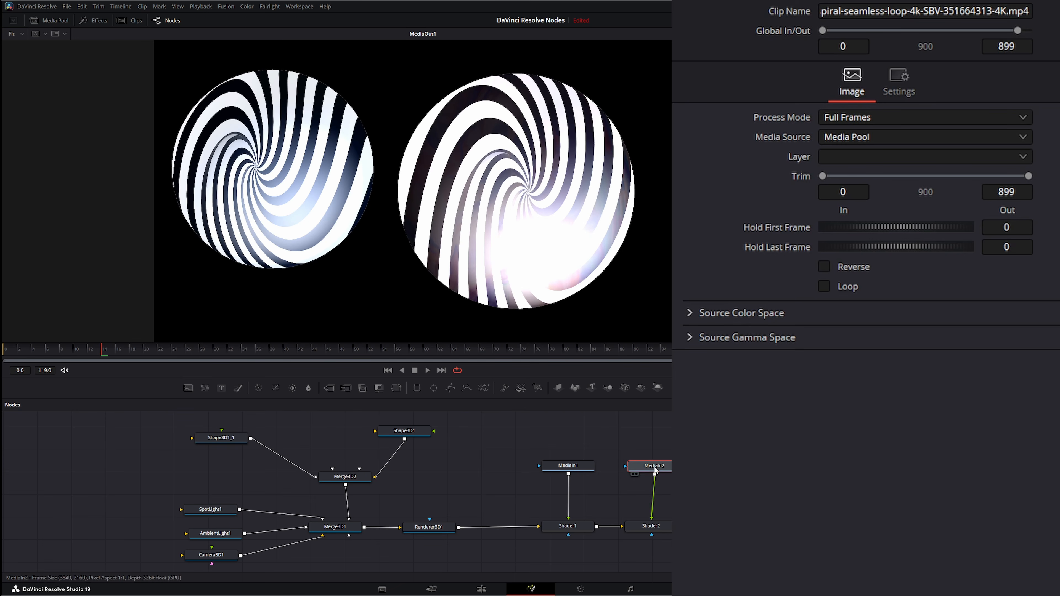
# Turn on Use Object for Shader2 and set its Object ID to 2
pyautogui.click(567, 527)
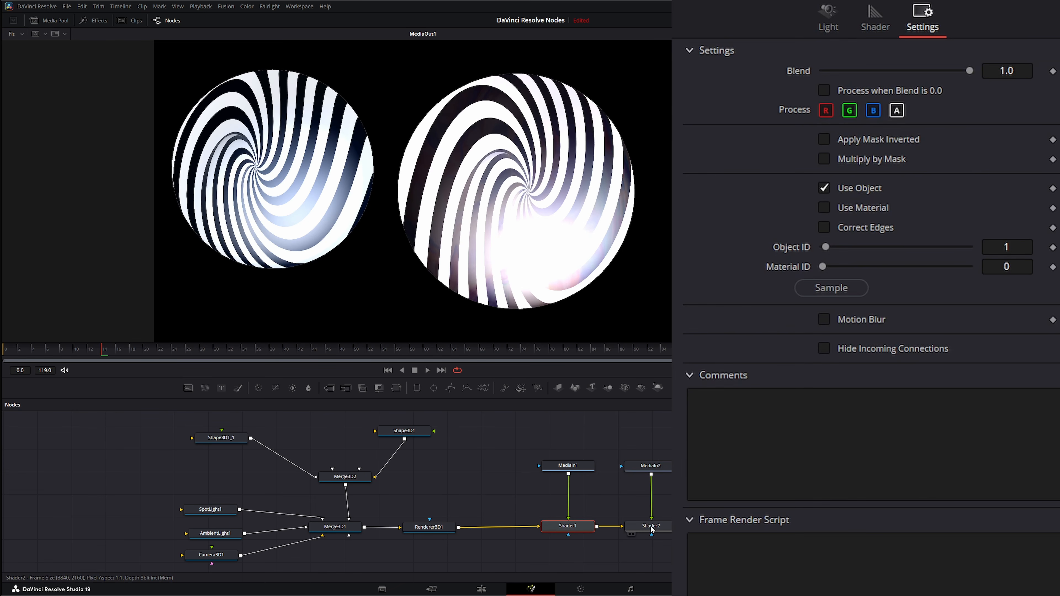
pyautogui.click(651, 528)
pyautogui.click(929, 11)
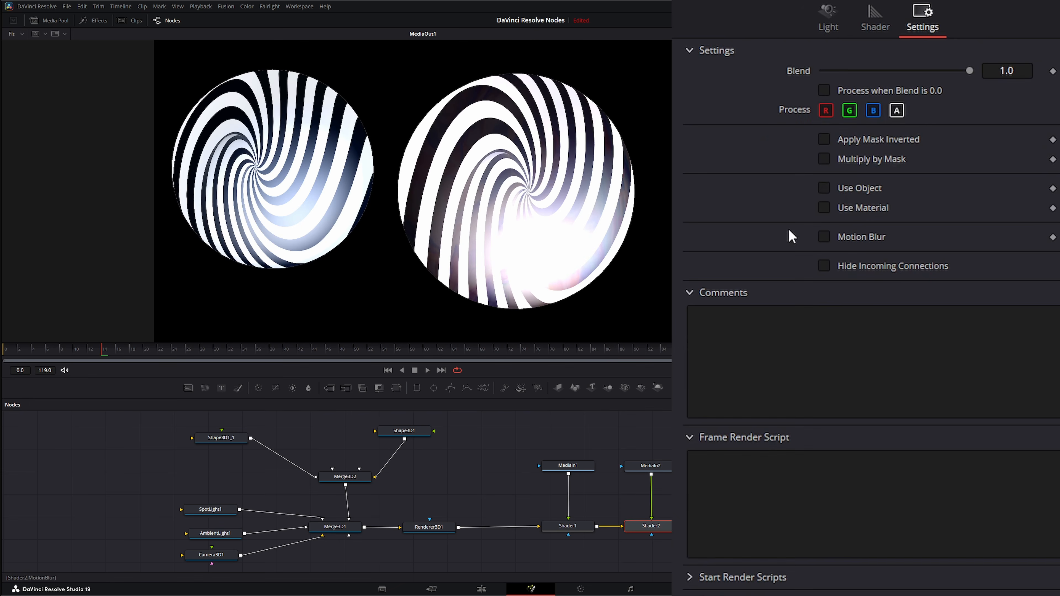
pyautogui.click(825, 188)
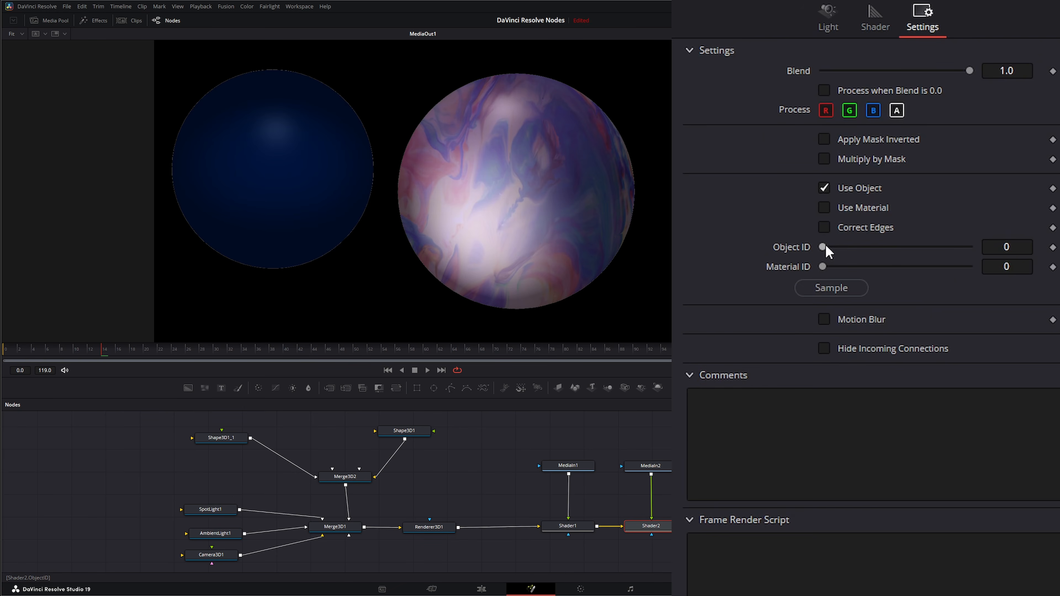
pyautogui.moveTo(826, 246); pyautogui.dragTo(831, 246)
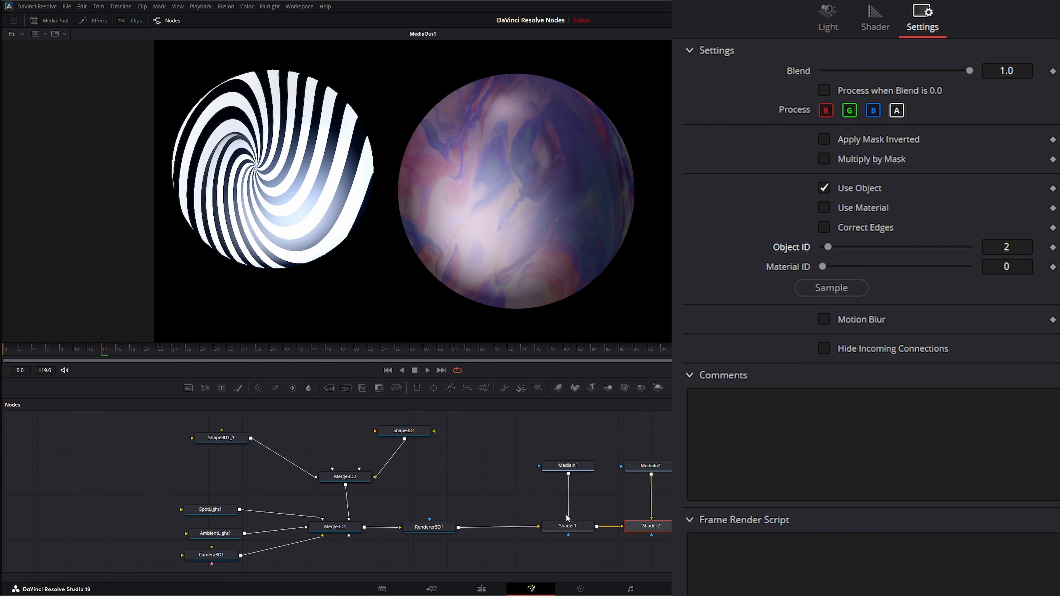
# Compare the object settings of Shader1 and Shader2, then play the composition to examine both animated reflections
pyautogui.click(568, 526)
pyautogui.click(653, 529)
pyautogui.click(427, 369)
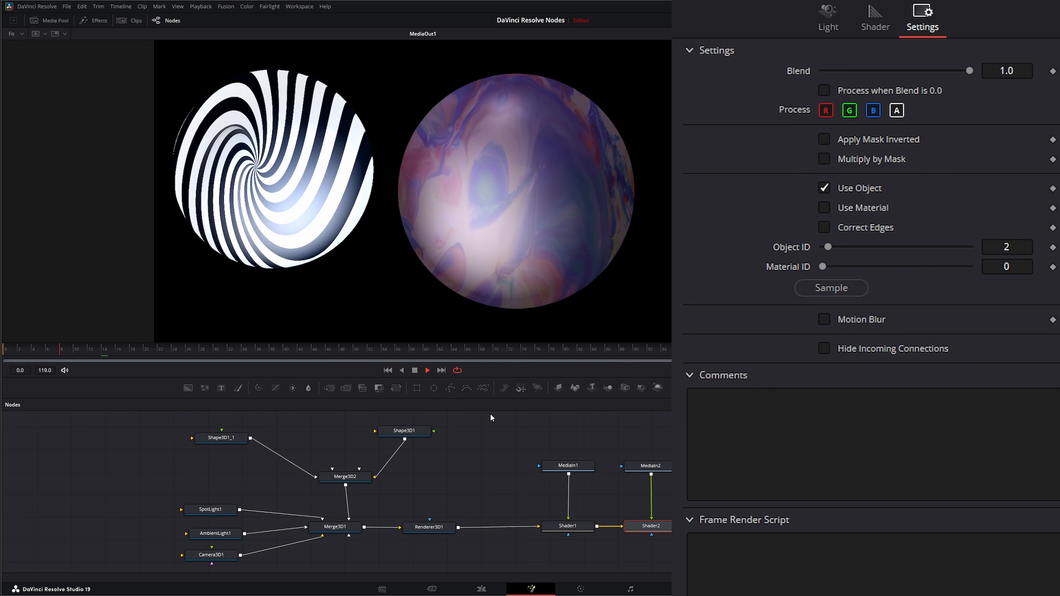